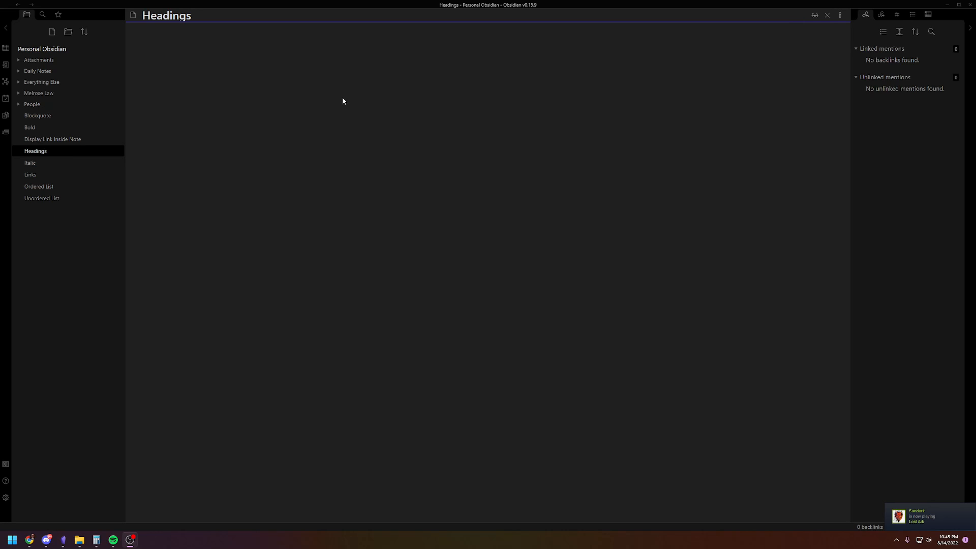
Enter "Biggest" as a level-one Markdown heading in the empty Headings note.
{"action": "left_click", "coordinate": [431, 61]}
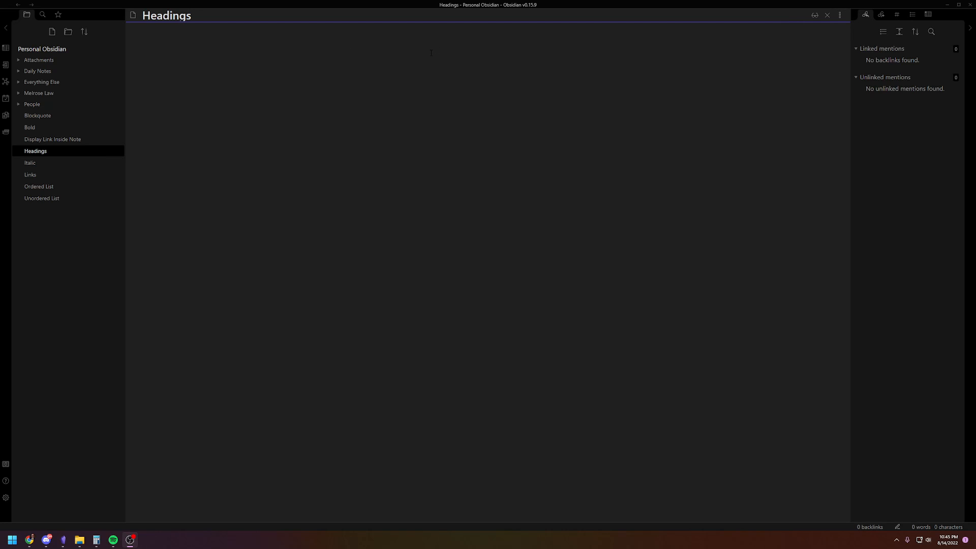
{"action": "left_click", "coordinate": [418, 60]}
{"action": "type", "text": "#"}
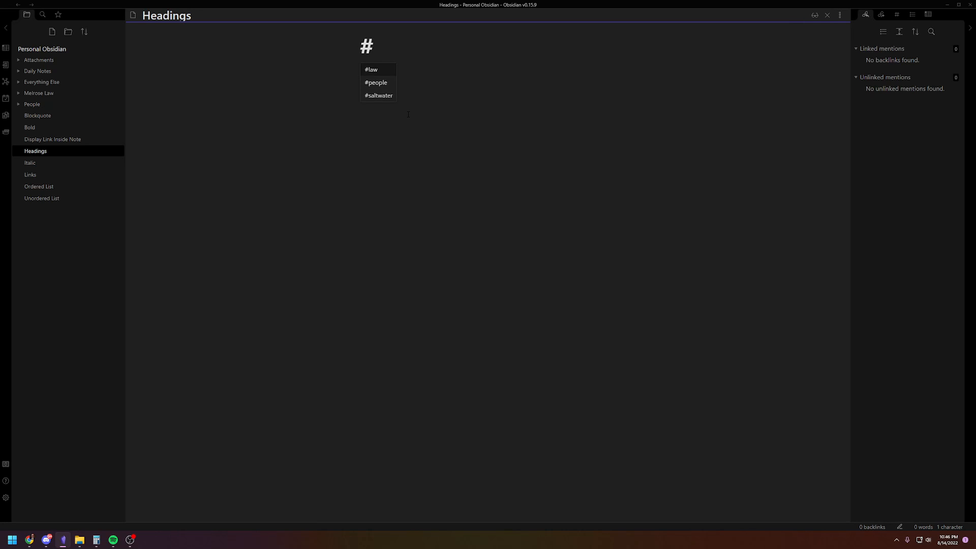
{"action": "type", "text": "####"}
{"action": "key", "text": "BackSpace"}
{"action": "key", "text": "BackSpace"}
{"action": "key", "text": "BackSpace"}
{"action": "key", "text": "BackSpace"}
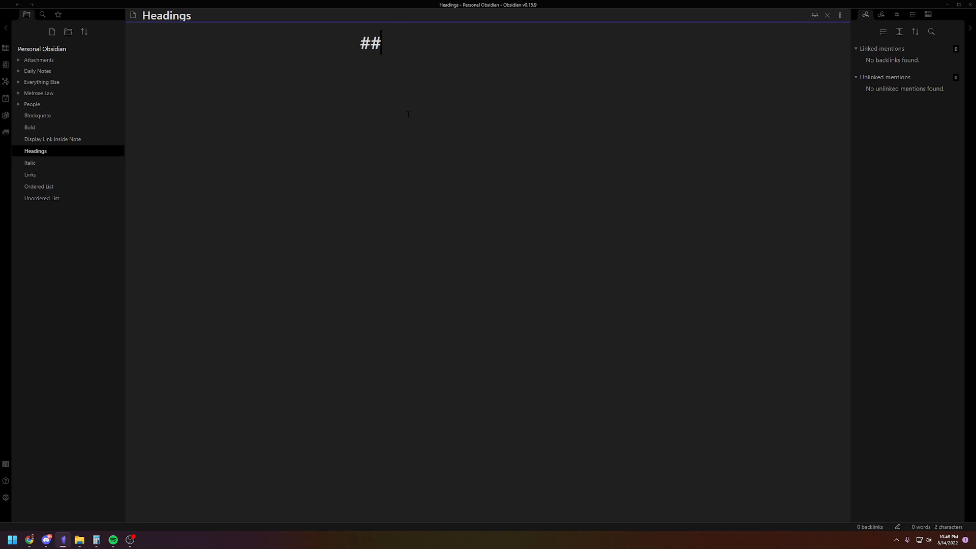
{"action": "type", "text": "Biggest"}
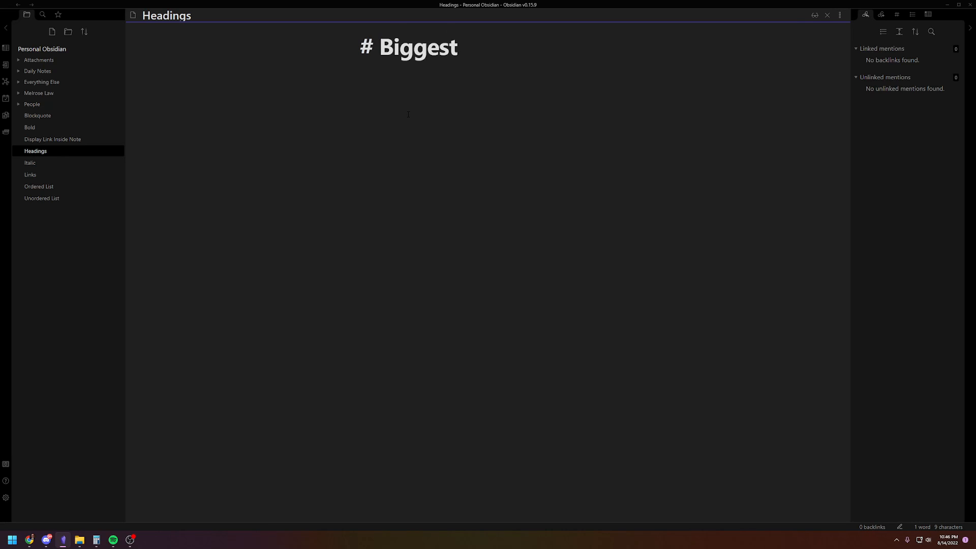
{"action": "key", "text": "Return"}
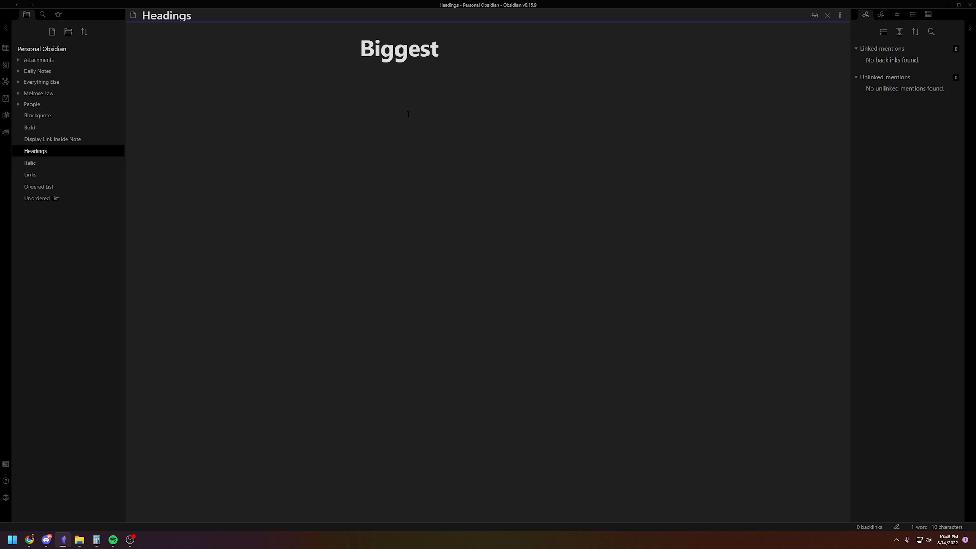
Add "Second" as a level-two heading and "Third" as a level-three heading below the first one.
{"action": "type", "text": "## Second"}
{"action": "key", "text": "Return"}
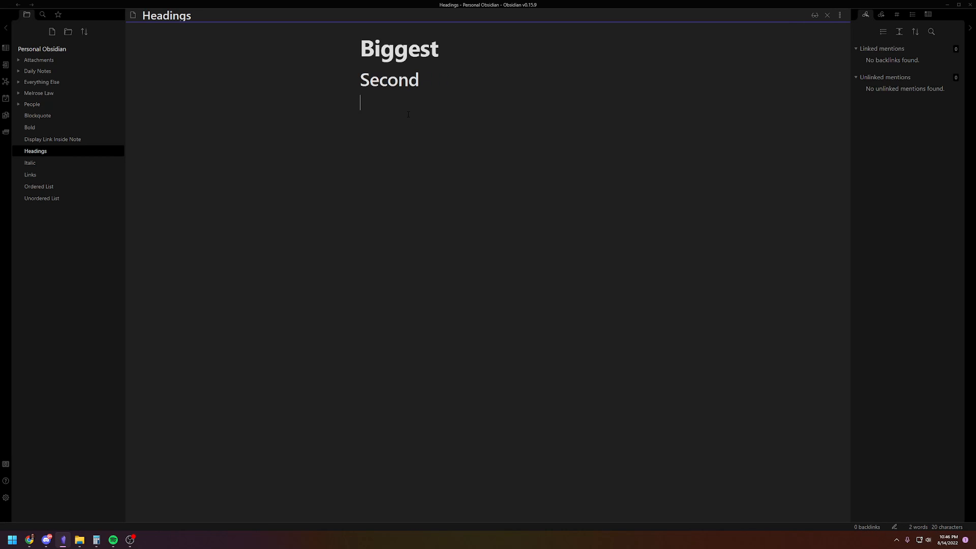
{"action": "type", "text": "### S"}
{"action": "key", "text": "BackSpace"}
{"action": "type", "text": "Third"}
{"action": "key", "text": "Return"}
Step through the three heading lines to examine their Markdown markers, ending on the empty line below.
{"action": "left_click", "coordinate": [30, 540]}
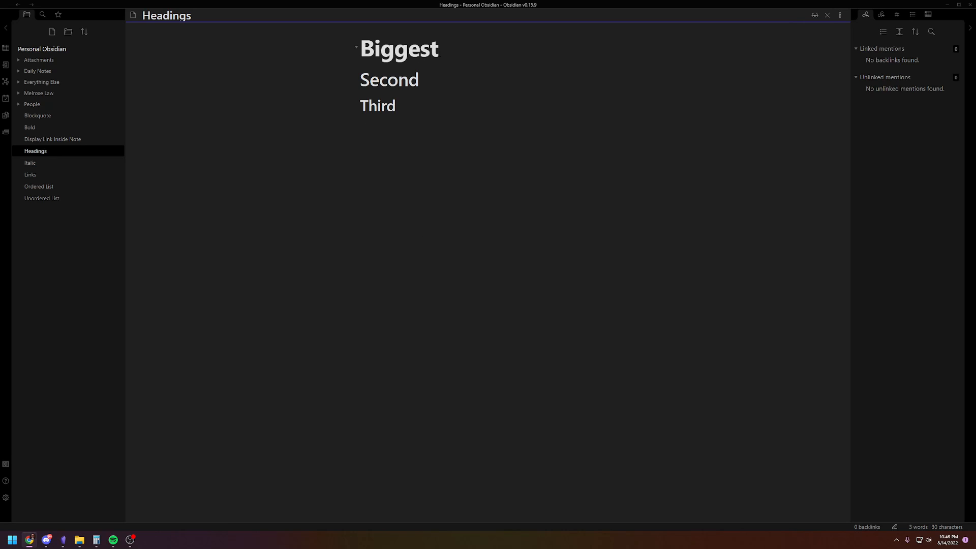
{"action": "left_click", "coordinate": [458, 49]}
{"action": "key", "text": "Down"}
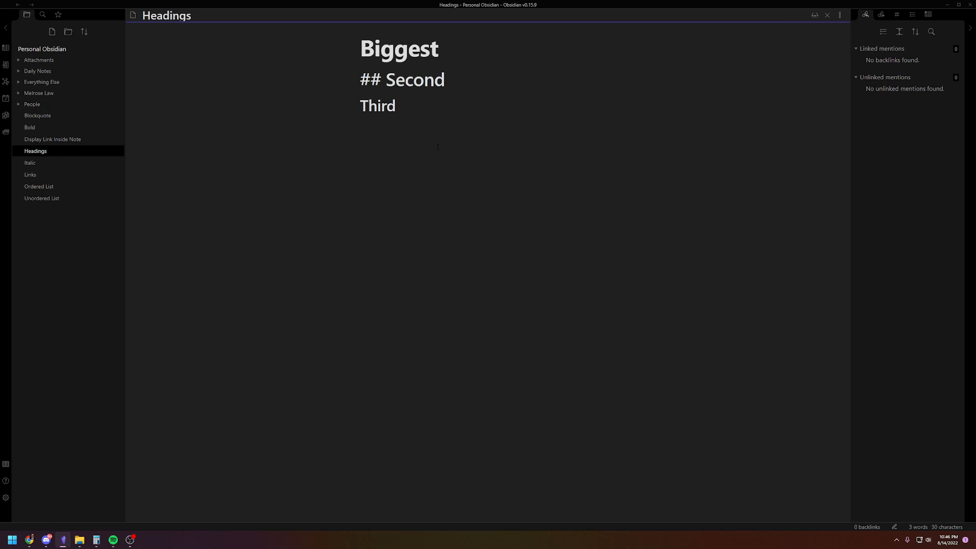
{"action": "key", "text": "Down"}
{"action": "key", "text": "Down"}
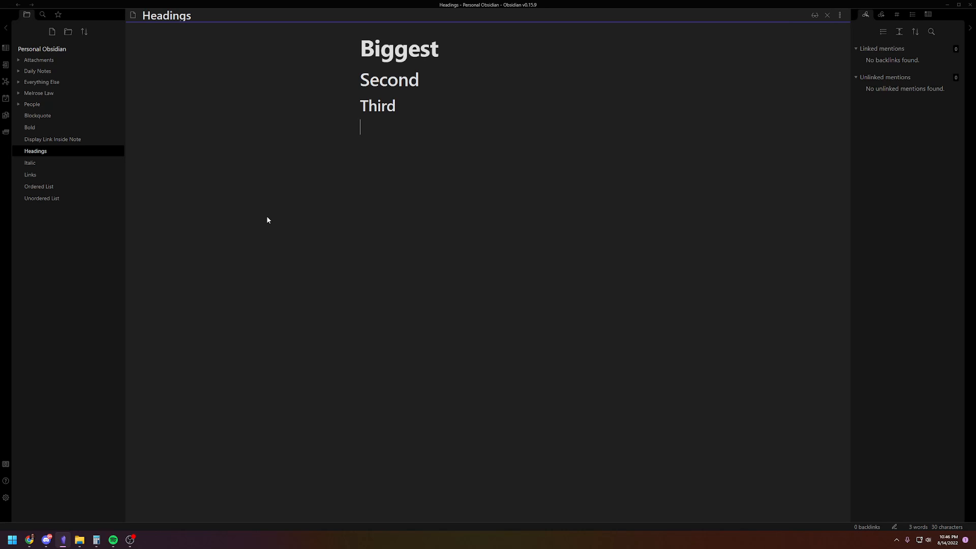
In the Bold note, add the line "Normal **Bond**" after a blank line below the existing bold text.
{"action": "left_click", "coordinate": [56, 129]}
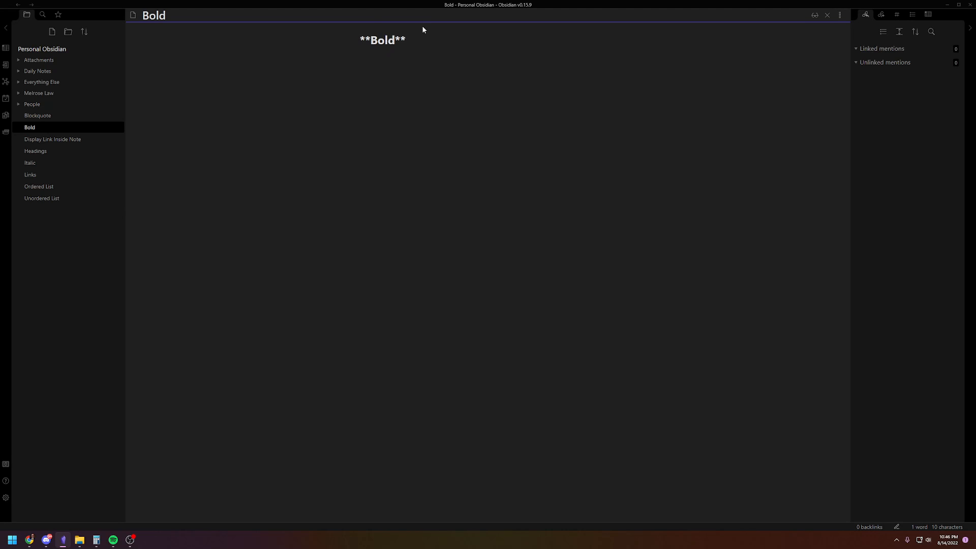
{"action": "left_click", "coordinate": [418, 41]}
{"action": "key", "text": "Return"}
{"action": "key", "text": "Return"}
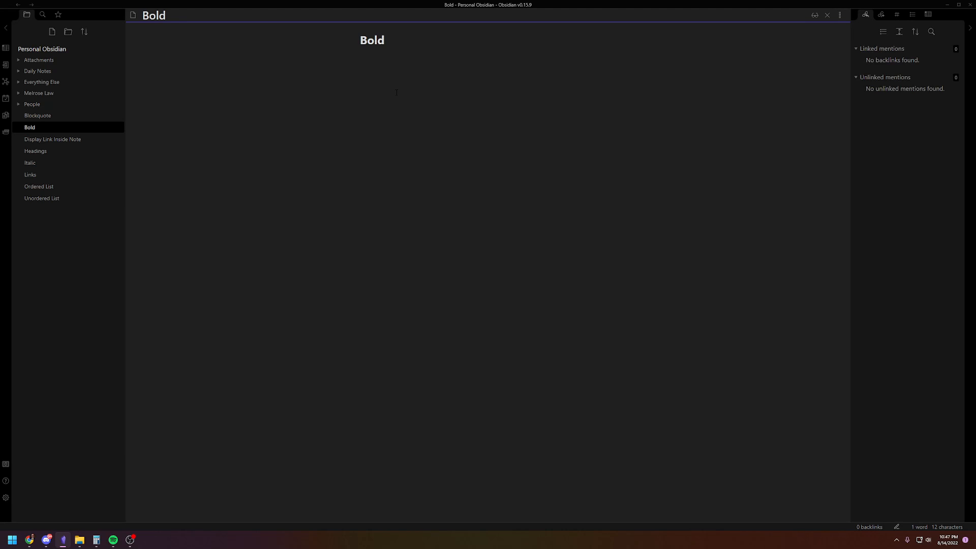
{"action": "type", "text": "Normal **Bond**"}
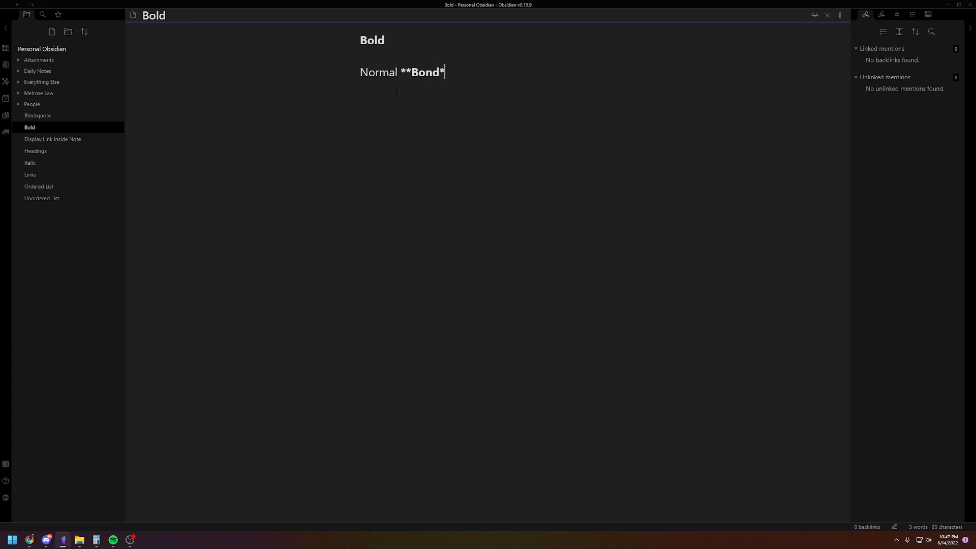
{"action": "key", "text": "Return"}
Correct the word "Bond" to "Bold" in the new line and add a line break after it.
{"action": "left_click", "coordinate": [423, 72]}
{"action": "key", "text": "BackSpace"}
{"action": "type", "text": "l"}
{"action": "key", "text": "Right"}
{"action": "key", "text": "Right"}
{"action": "key", "text": "Right"}
{"action": "key", "text": "Return"}
In the Italic note, add the line "Normal *italic*" after a blank line below the existing italic text.
{"action": "left_click", "coordinate": [35, 163]}
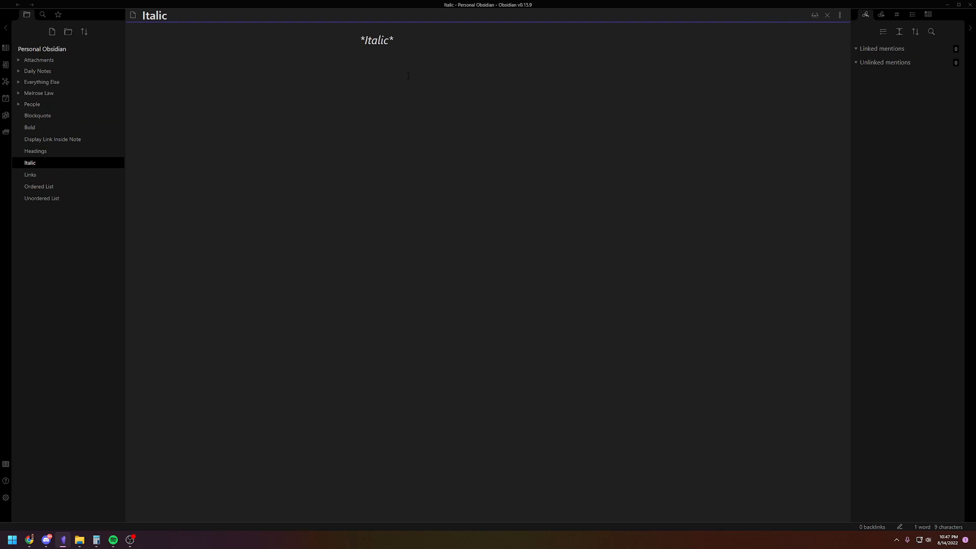
{"action": "left_click", "coordinate": [427, 71]}
{"action": "key", "text": "Return"}
{"action": "key", "text": "Return"}
{"action": "type", "text": "Normal *"}
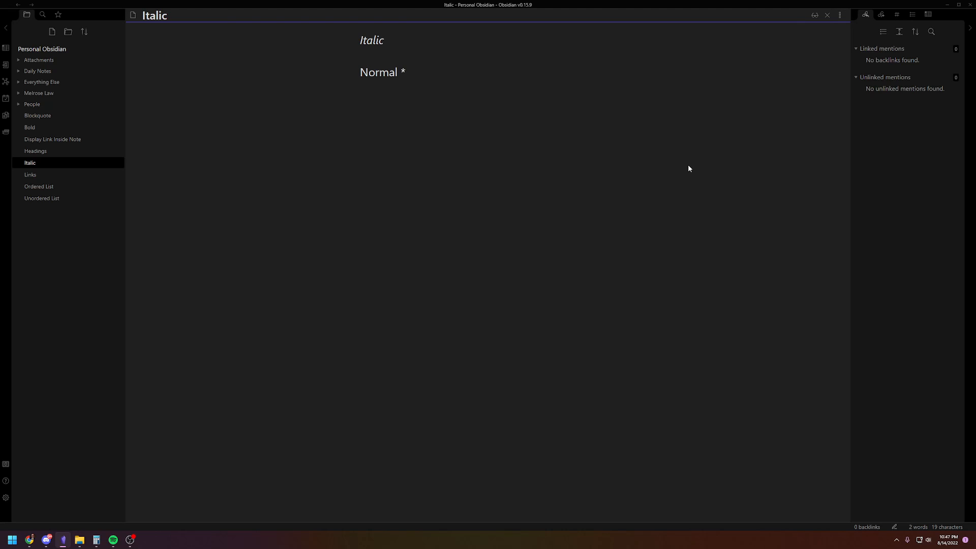
{"action": "type", "text": "italic*"}
{"action": "key", "text": "Return"}
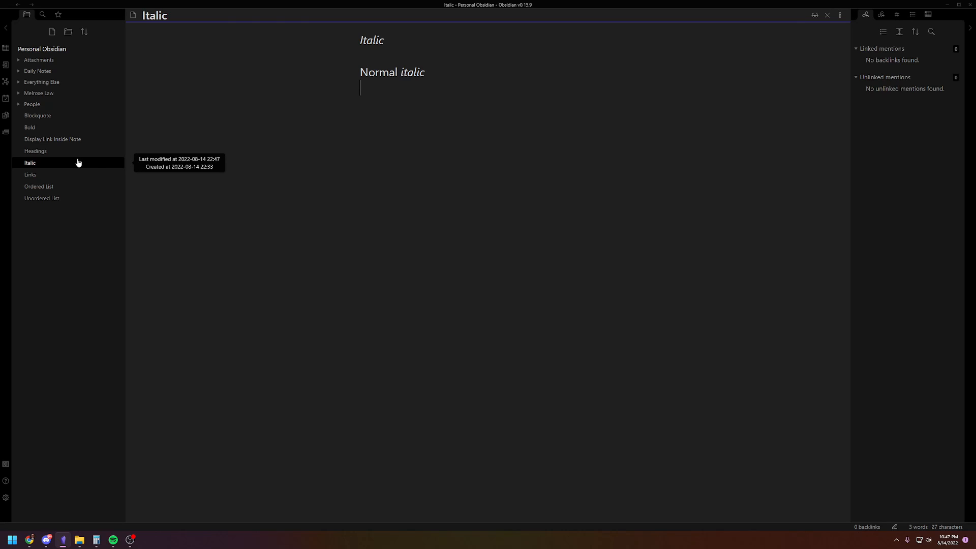
Open the Blockquote note and add line breaks after the existing quote to get out of the block.
{"action": "left_click", "coordinate": [48, 188]}
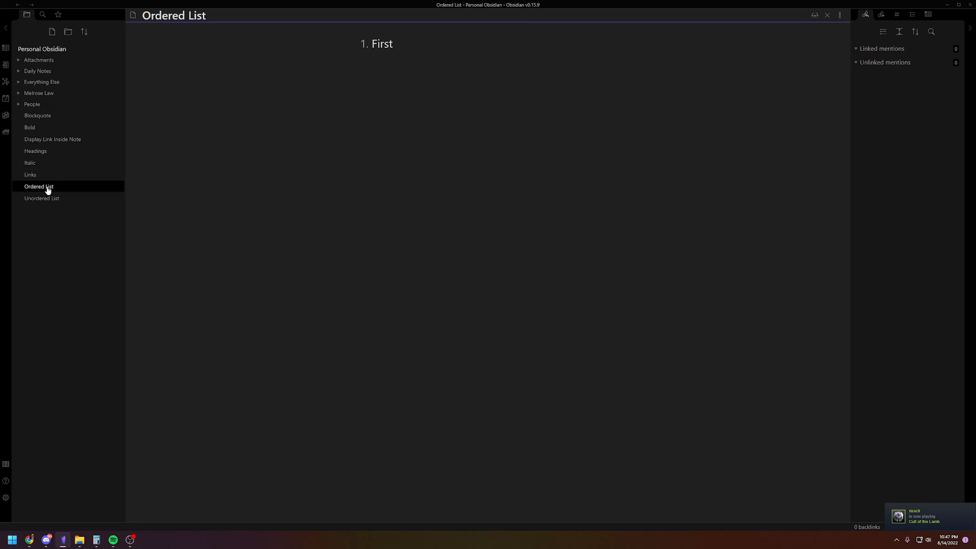
{"action": "left_click", "coordinate": [48, 116]}
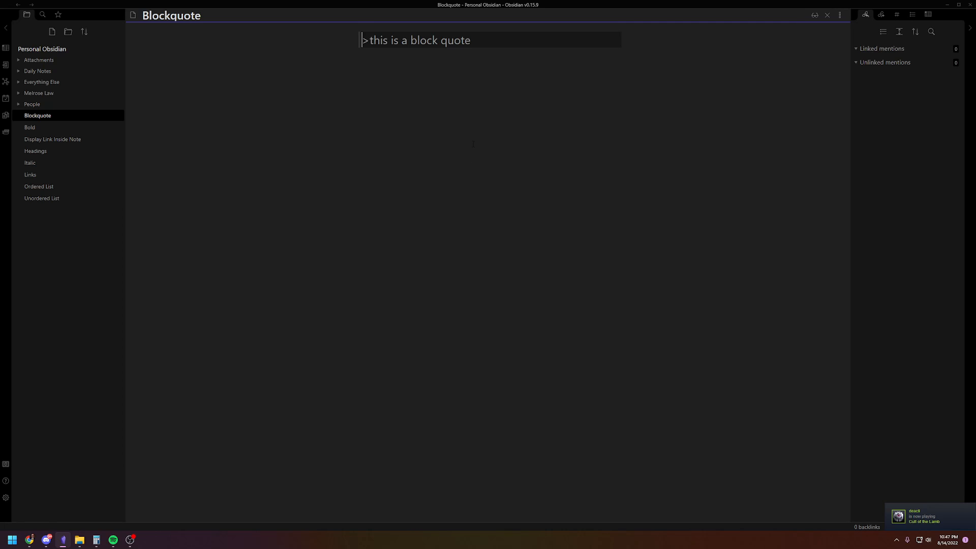
{"action": "left_click", "coordinate": [500, 44]}
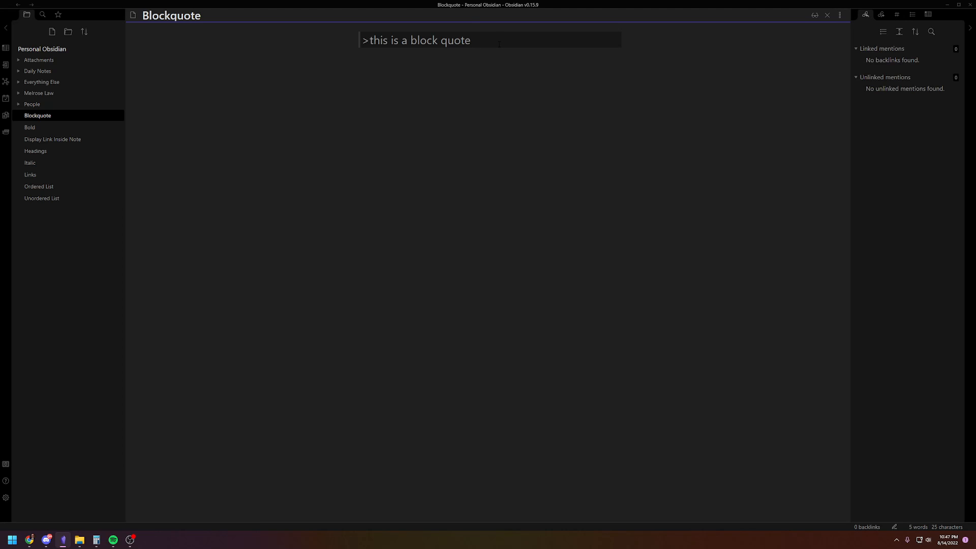
{"action": "key", "text": "Return"}
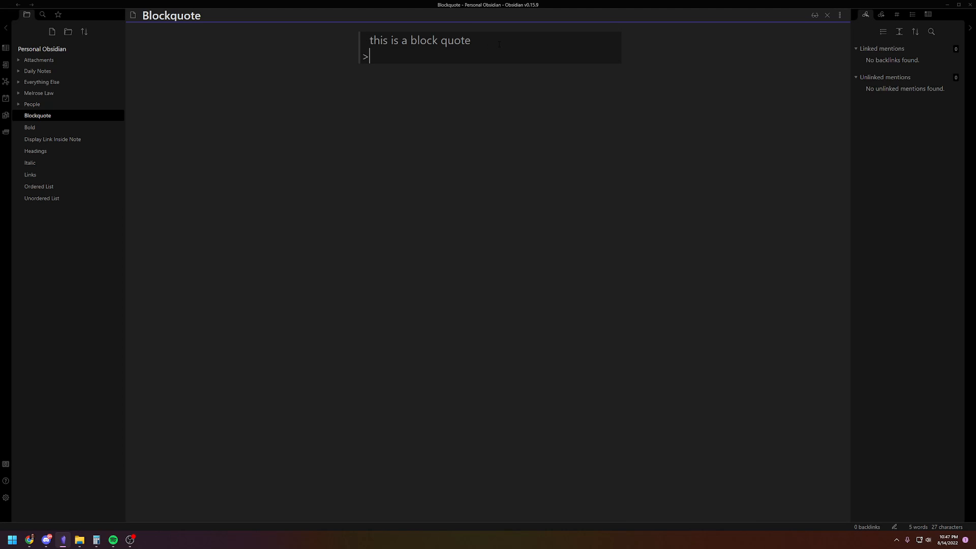
{"action": "key", "text": "Return"}
{"action": "key", "text": "Return"}
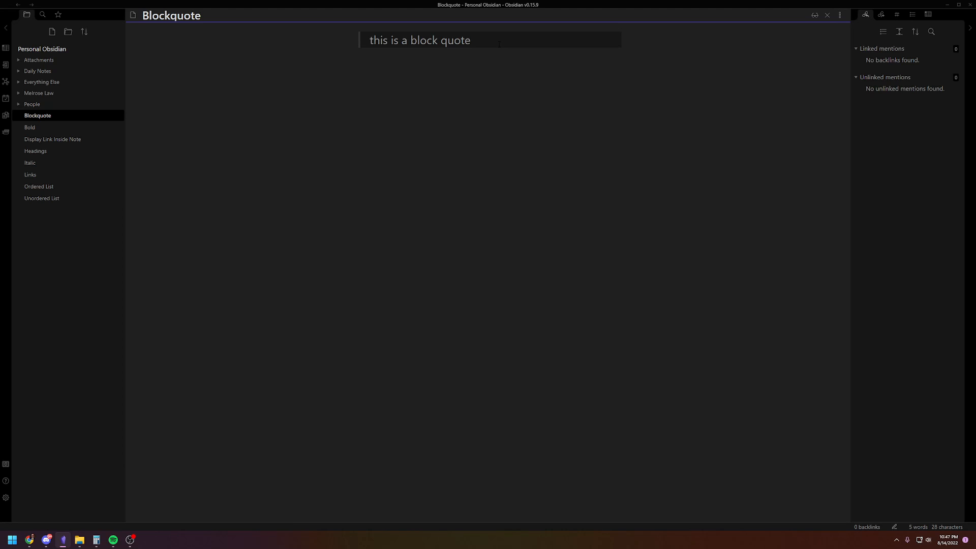
Write a second block quote reading "I came, I saw, I conquered", fixing the last word with the suggested spelling.
{"action": "type", "text": ">"}
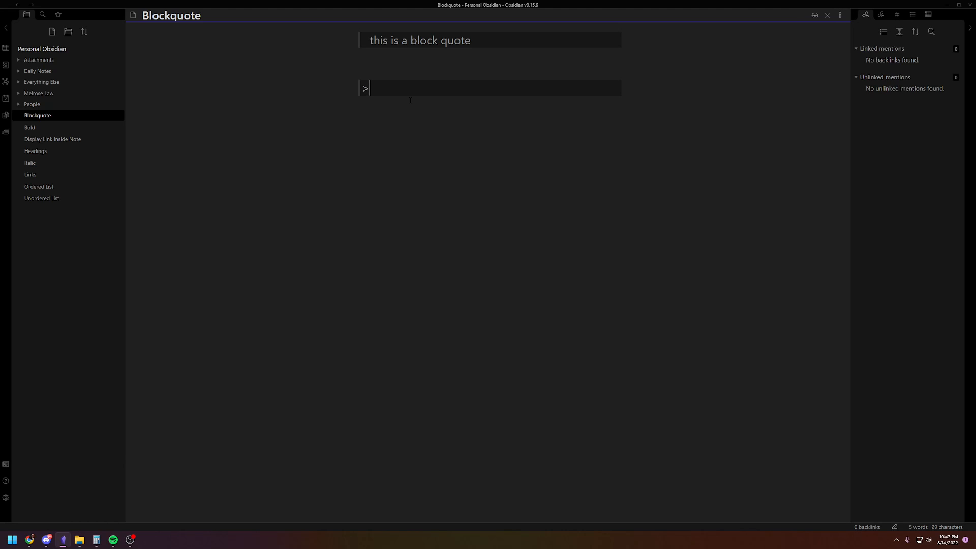
{"action": "type", "text": "I came, I s"}
{"action": "type", "text": "aw, I c"}
{"action": "type", "text": "onqu"}
{"action": "key", "text": "BackSpace"}
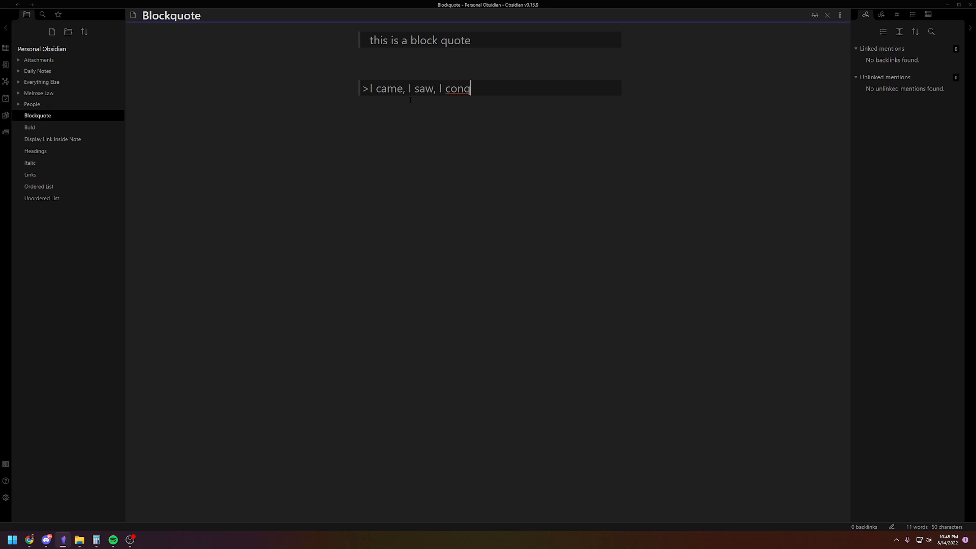
{"action": "type", "text": "ured"}
{"action": "right_click", "coordinate": [450, 90]}
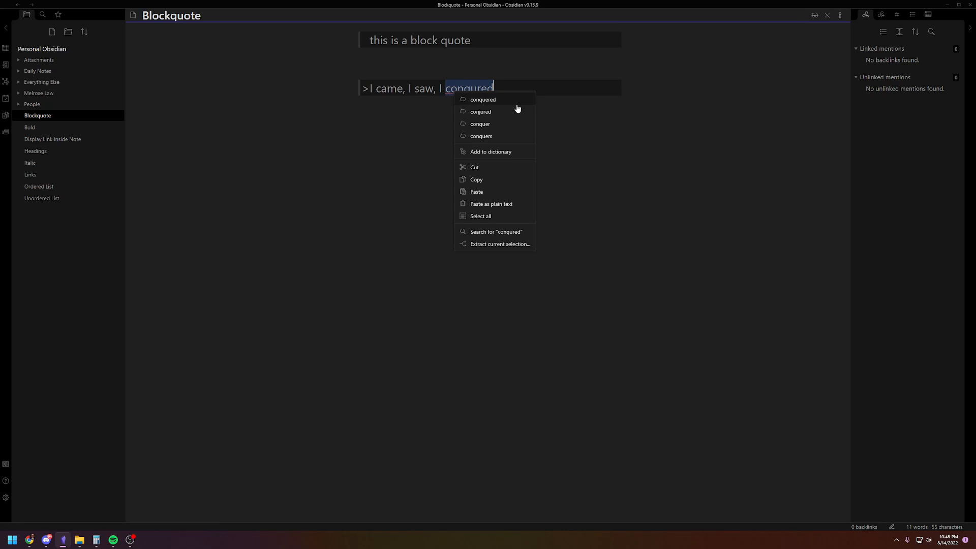
{"action": "left_click", "coordinate": [514, 101]}
End the block quote and add the attribution "-whoever said this" as plain text below it.
{"action": "key", "text": "Return"}
{"action": "key", "text": "Return"}
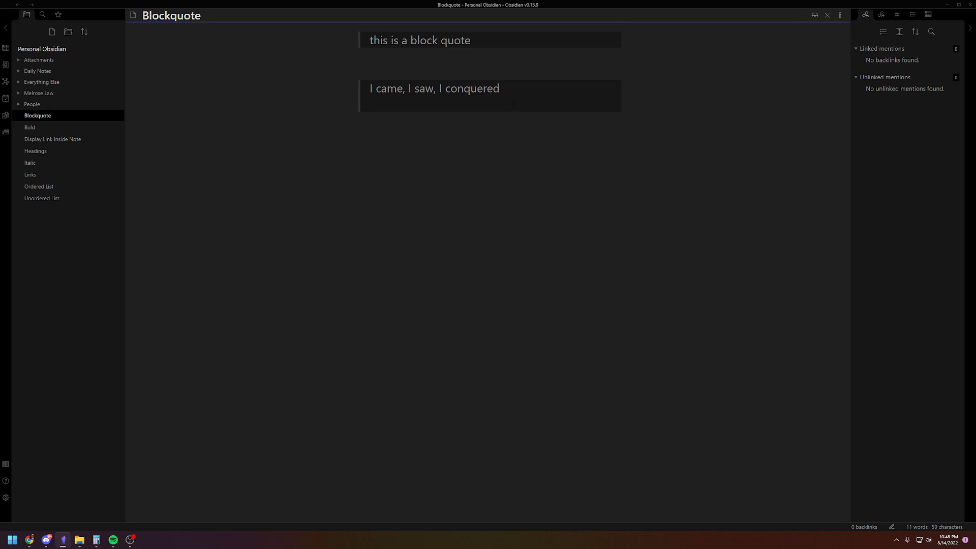
{"action": "type", "text": "-whoever said this"}
{"action": "left_click", "coordinate": [512, 103]}
{"action": "key", "text": "BackSpace"}
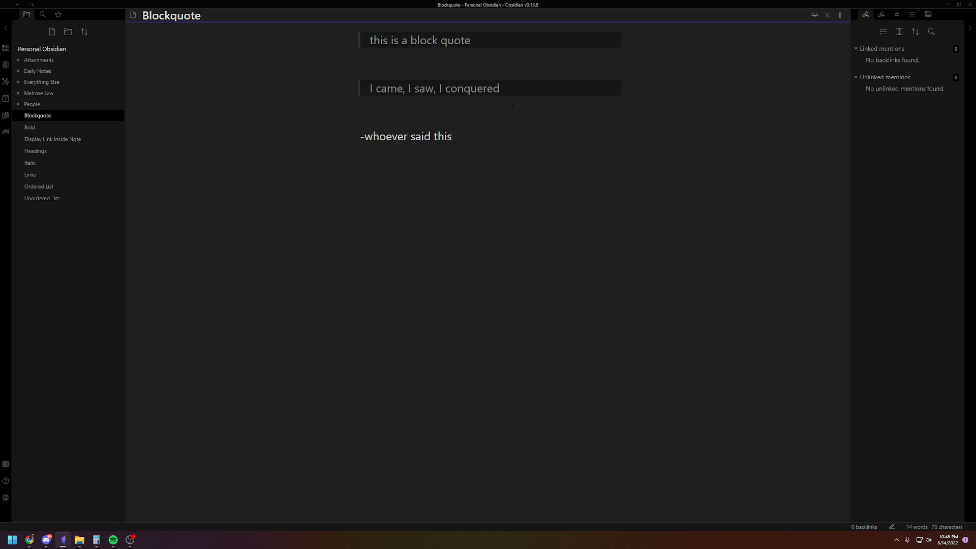
Add a three-line block quote with "ajdkf", "kdjdfkj" and "kdfjk" below the attribution, and leave the block after it.
{"action": "left_click", "coordinate": [399, 210]}
{"action": "type", "text": ">"}
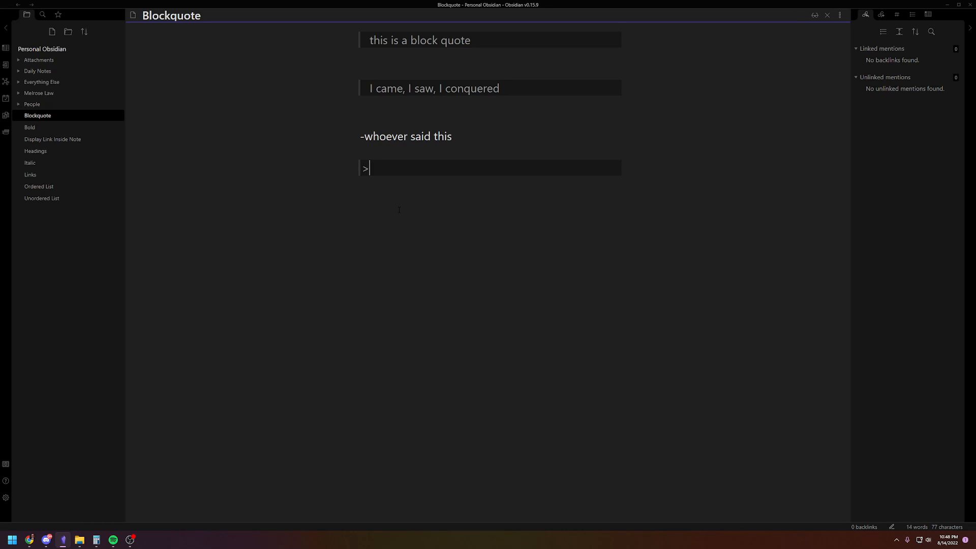
{"action": "type", "text": "ajdkf"}
{"action": "key", "text": "Return"}
{"action": "type", "text": "kdjdfkj"}
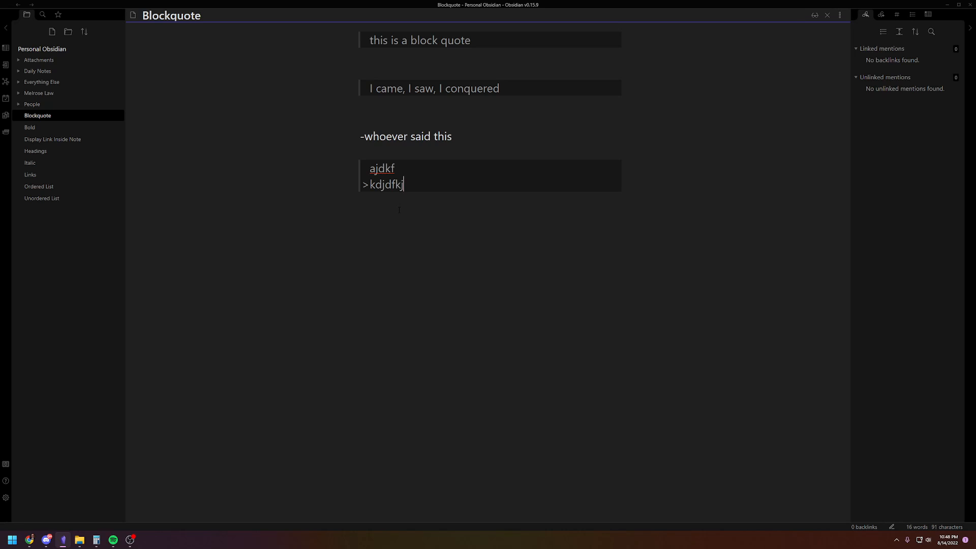
{"action": "key", "text": "Return"}
{"action": "type", "text": "kdfjk"}
{"action": "key", "text": "Return"}
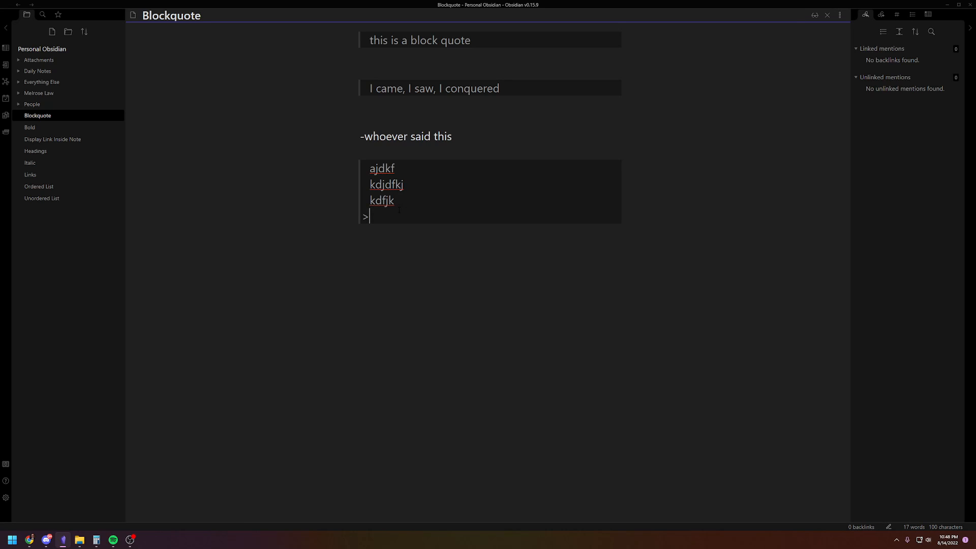
{"action": "key", "text": "Return"}
{"action": "key", "text": "Return"}
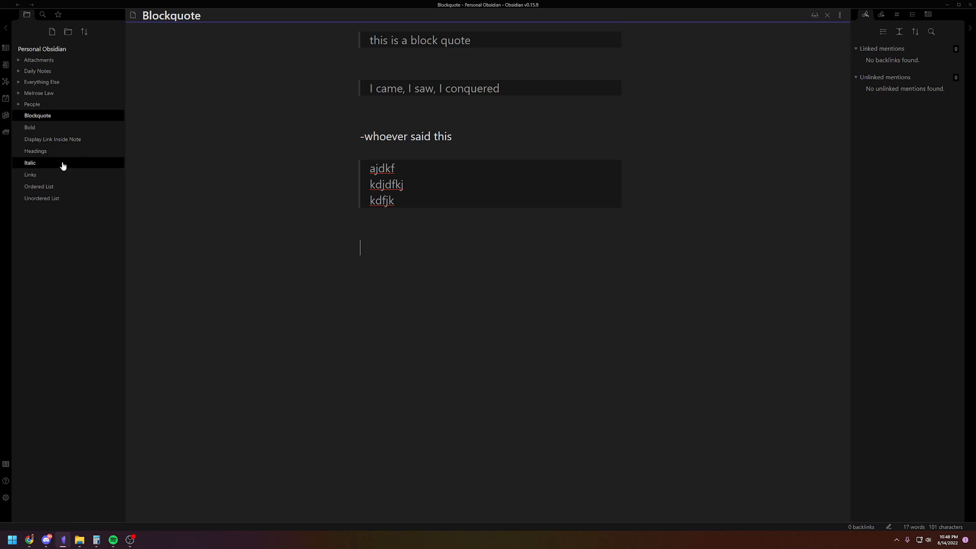
In the Ordered List note, start a separate numbered list below "First" with the items "This is the first" and "This is second".
{"action": "left_click", "coordinate": [52, 187]}
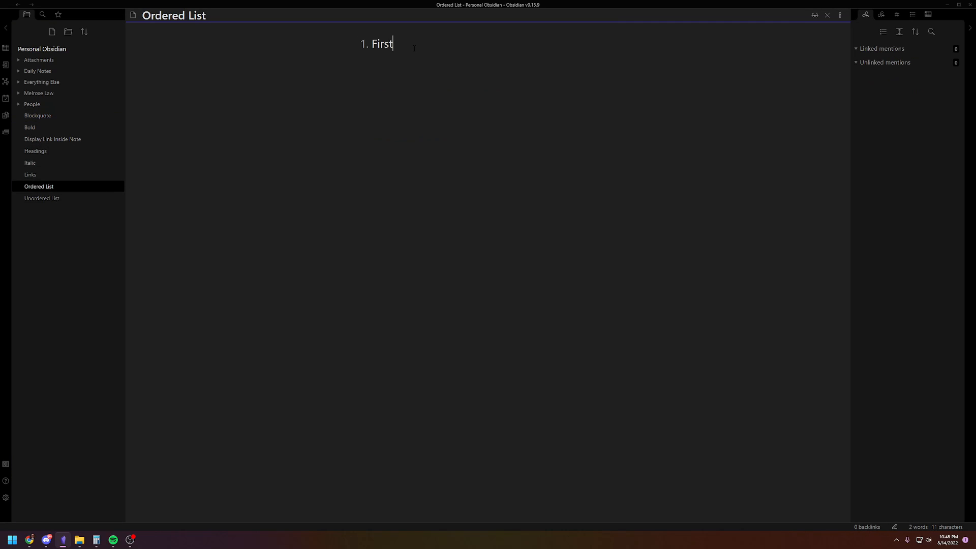
{"action": "key", "text": "Return"}
{"action": "key", "text": "Return"}
{"action": "key", "text": "Return"}
{"action": "type", "text": "1."}
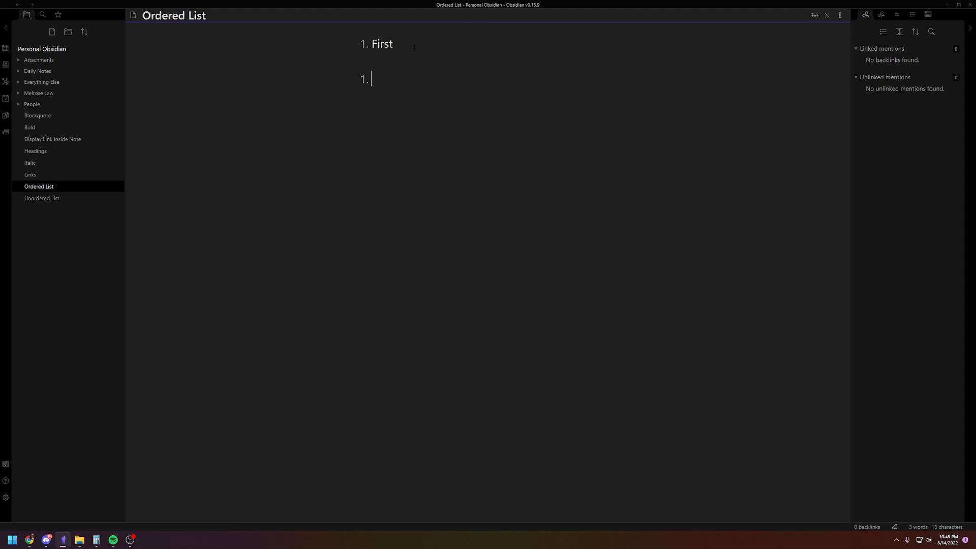
{"action": "type", "text": " This is the first"}
{"action": "key", "text": "Return"}
{"action": "type", "text": "This is second"}
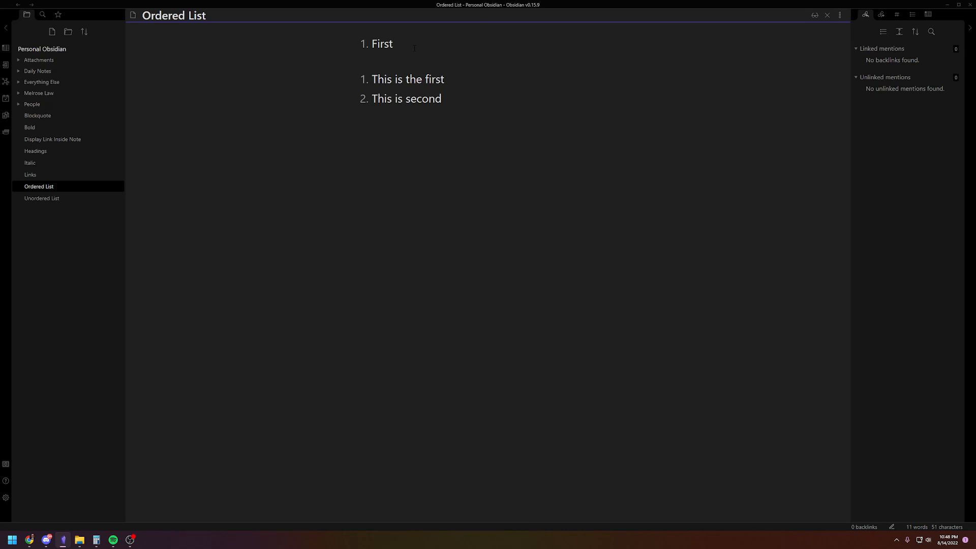
Leave the numbered list and write "no longer part of the list" as plain text directly below it.
{"action": "key", "text": "Return"}
{"action": "key", "text": "BackSpace"}
{"action": "type", "text": "not"}
{"action": "key", "text": "BackSpace"}
{"action": "type", "text": "w"}
{"action": "key", "text": "BackSpace"}
{"action": "type", "text": "longer part of the list"}
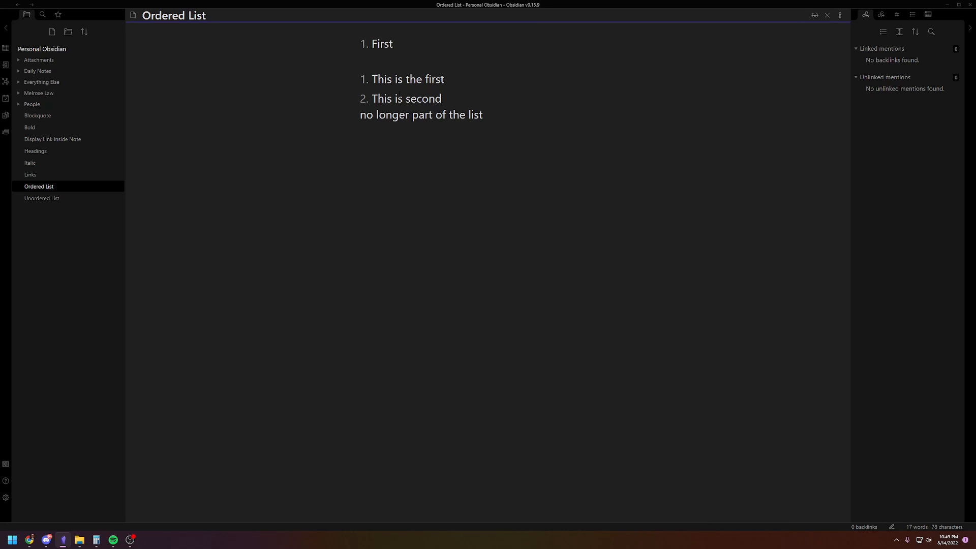
In the Unordered List note, start a separate bulleted list below the existing one with the items "one", "two" and "three".
{"action": "left_click", "coordinate": [56, 199]}
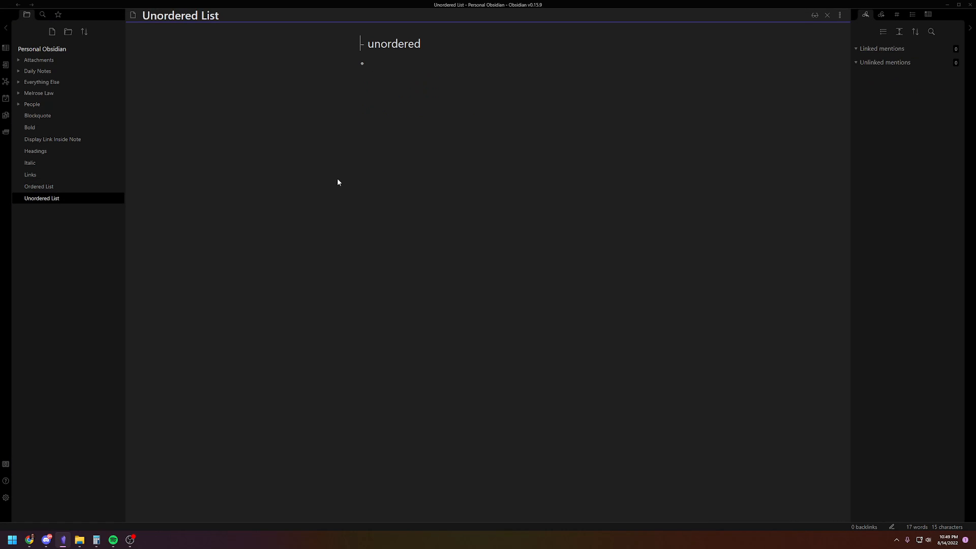
{"action": "left_click", "coordinate": [393, 102]}
{"action": "key", "text": "Return"}
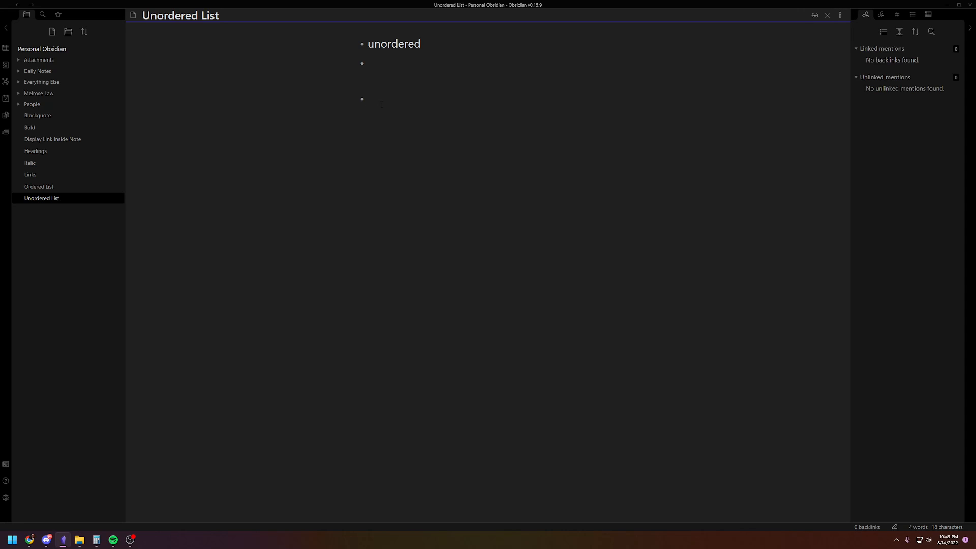
{"action": "type", "text": "one"}
{"action": "key", "text": "Return"}
{"action": "type", "text": "two"}
{"action": "key", "text": "Return"}
{"action": "type", "text": "three"}
Leave the bulleted list and write "done" as plain text below it.
{"action": "key", "text": "Return"}
{"action": "key", "text": "Return"}
{"action": "key", "text": "Return"}
{"action": "type", "text": "done"}
{"action": "key", "text": "Return"}
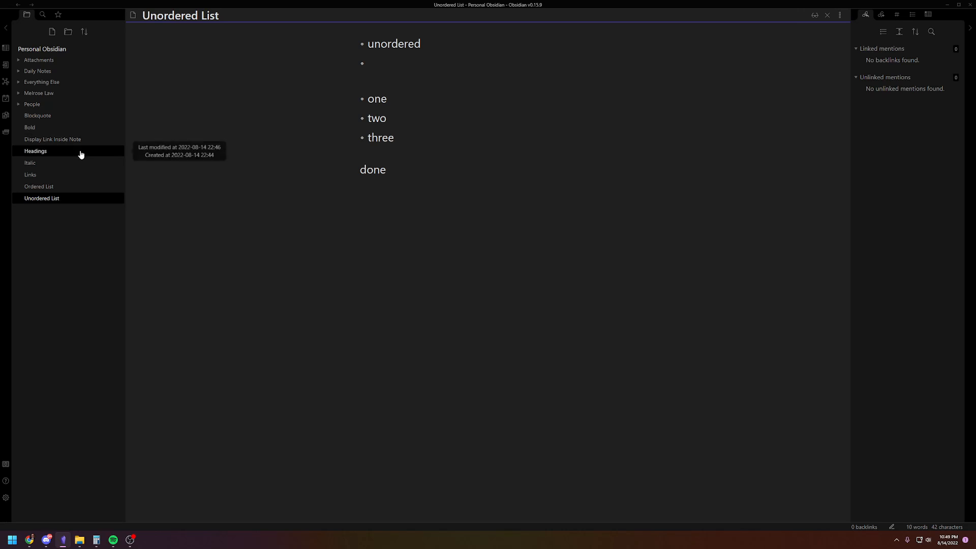
In the Links note, replace the existing brackets with the empty internal link syntax "[[ ]]".
{"action": "left_click", "coordinate": [47, 177]}
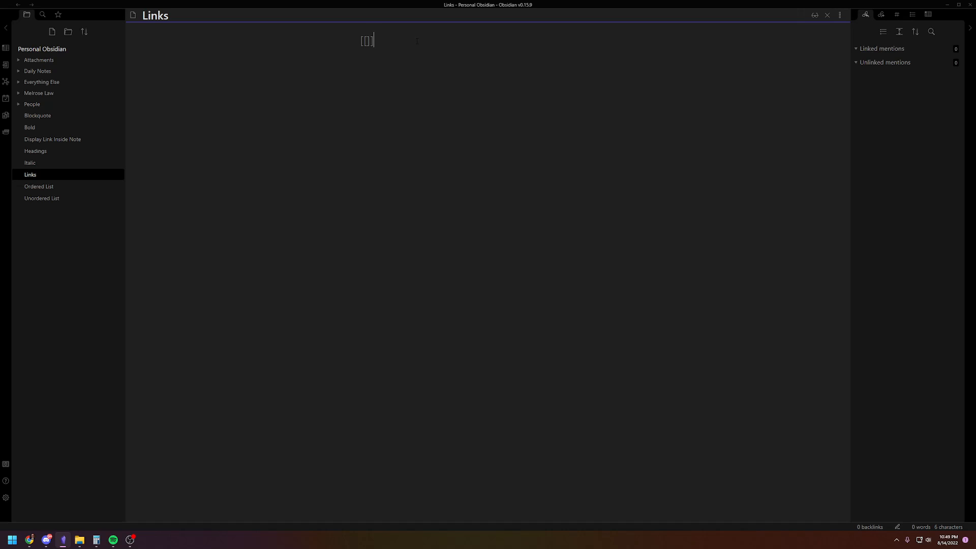
{"action": "key", "text": "shift+Home"}
{"action": "key", "text": "BackSpace"}
{"action": "type", "text": "[["}
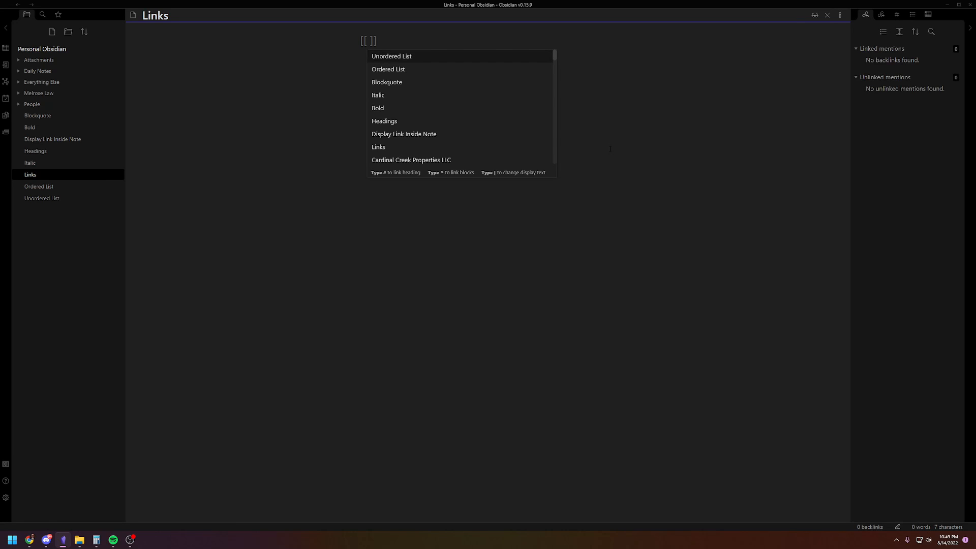
{"action": "key", "text": "Right"}
{"action": "key", "text": "Right"}
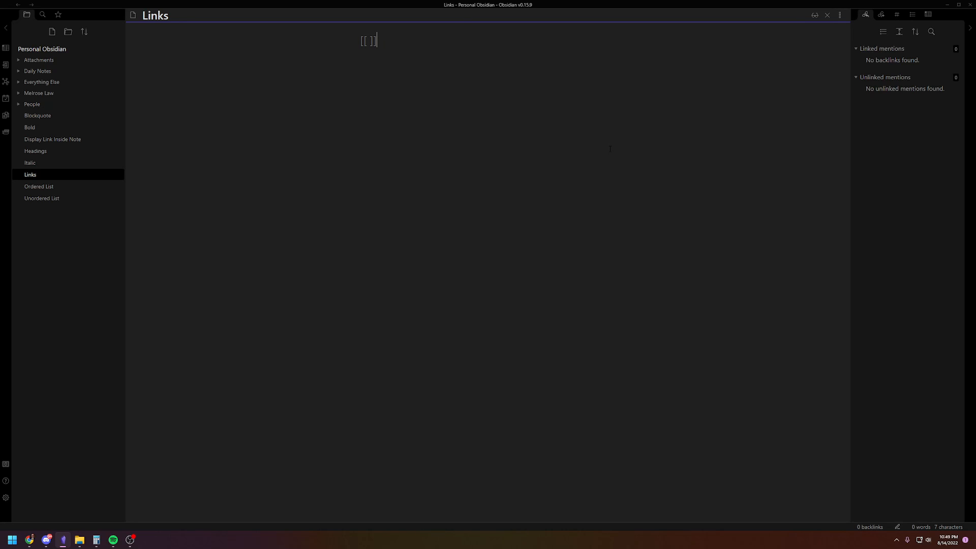
Add an internal link to the Blockquote note below the empty brackets.
{"action": "key", "text": "Return"}
{"action": "key", "text": "Return"}
{"action": "type", "text": "[["}
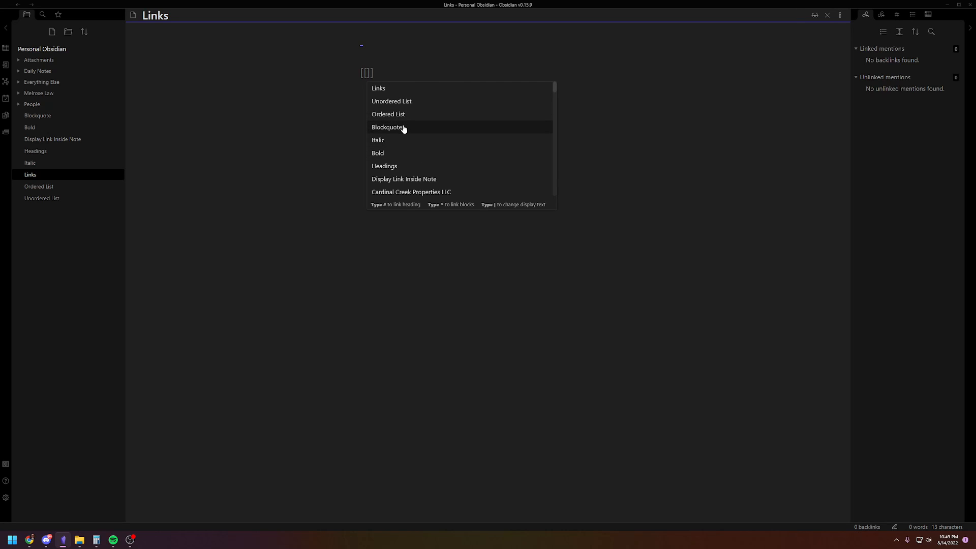
{"action": "type", "text": "bl"}
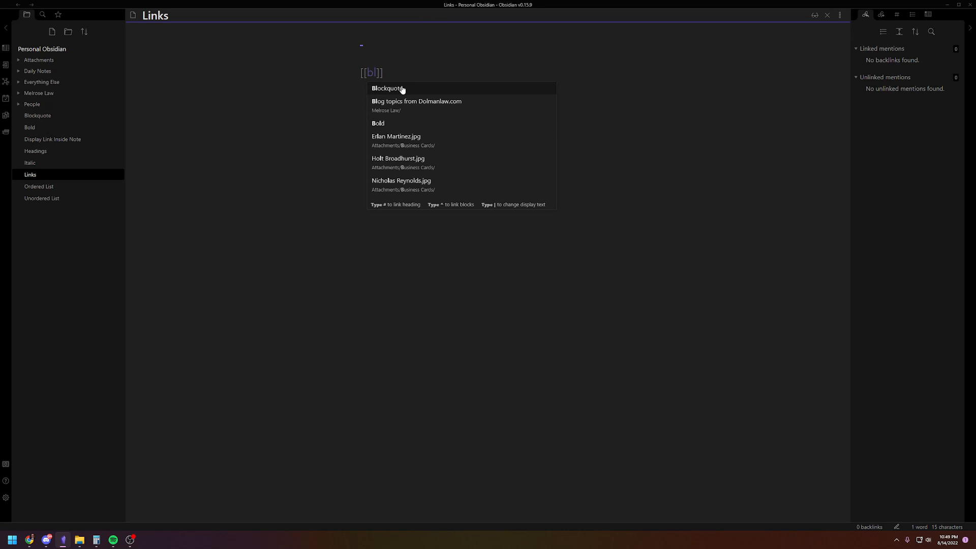
{"action": "type", "text": "ockquote"}
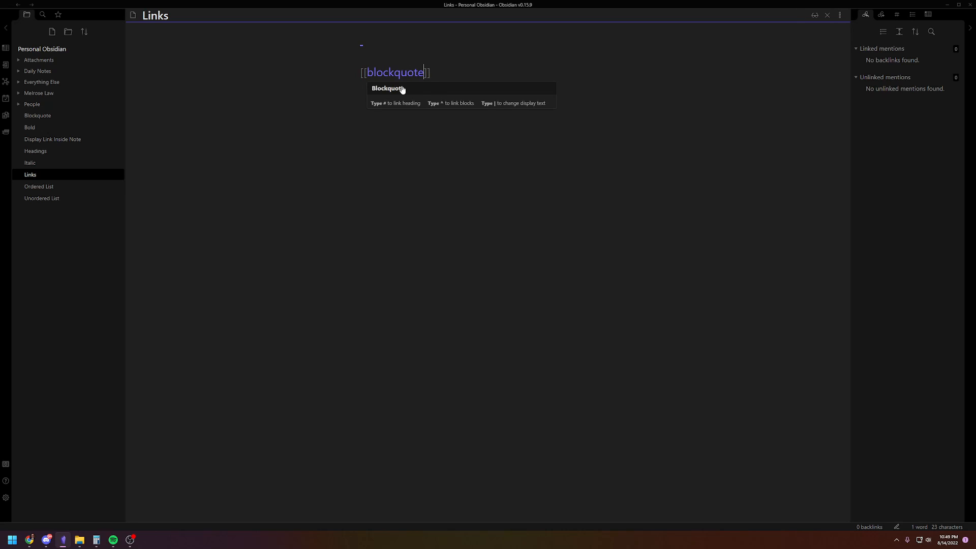
{"action": "key", "text": "Return"}
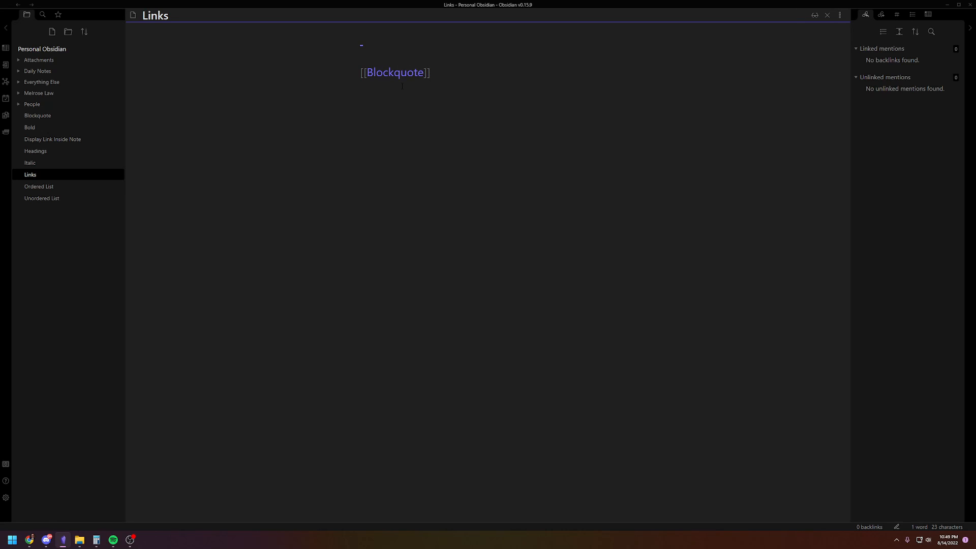
{"action": "key", "text": "Return"}
Follow the Blockquote link to its note, compare it with opening that note directly, and return to the Links note.
{"action": "left_click", "coordinate": [379, 79]}
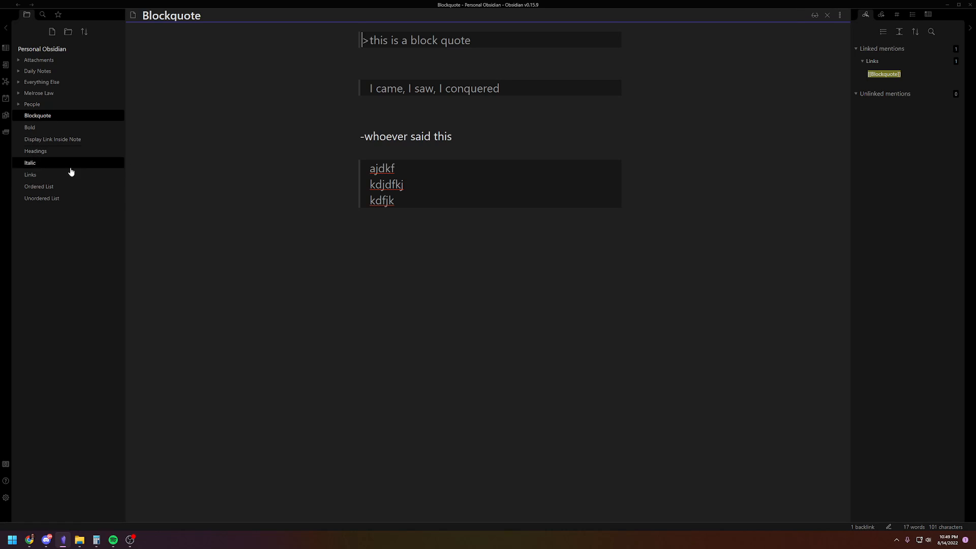
{"action": "left_click", "coordinate": [44, 174]}
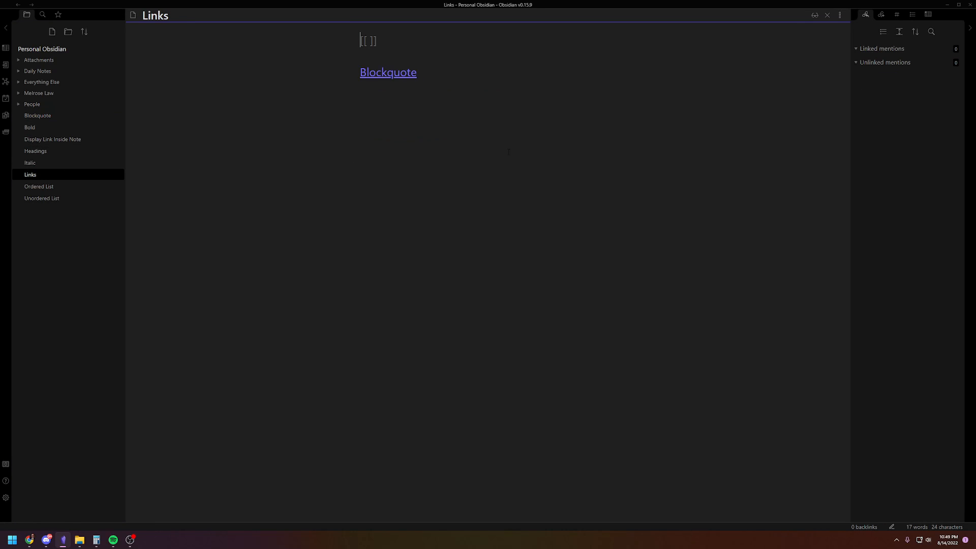
{"action": "left_click", "coordinate": [425, 147]}
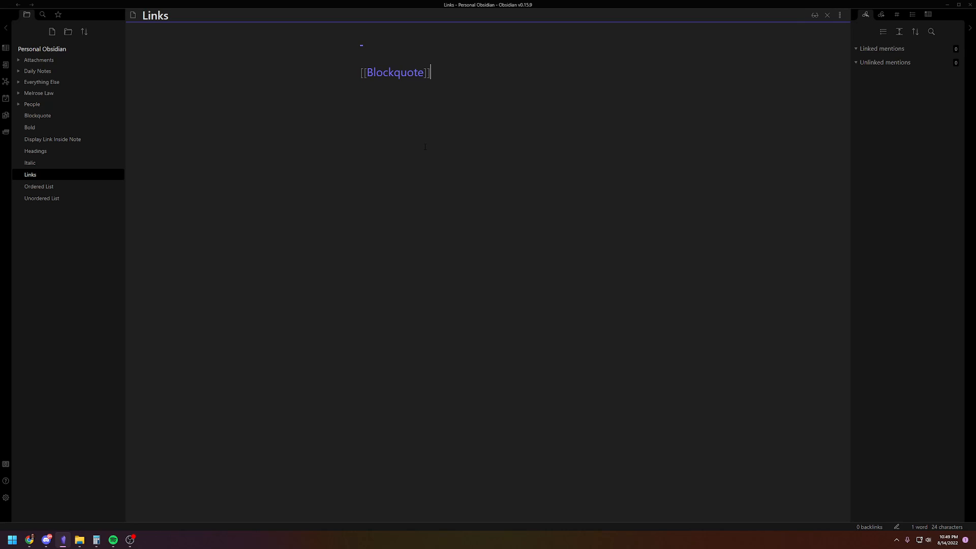
{"action": "key", "text": "BackSpace"}
{"action": "left_click", "coordinate": [76, 119]}
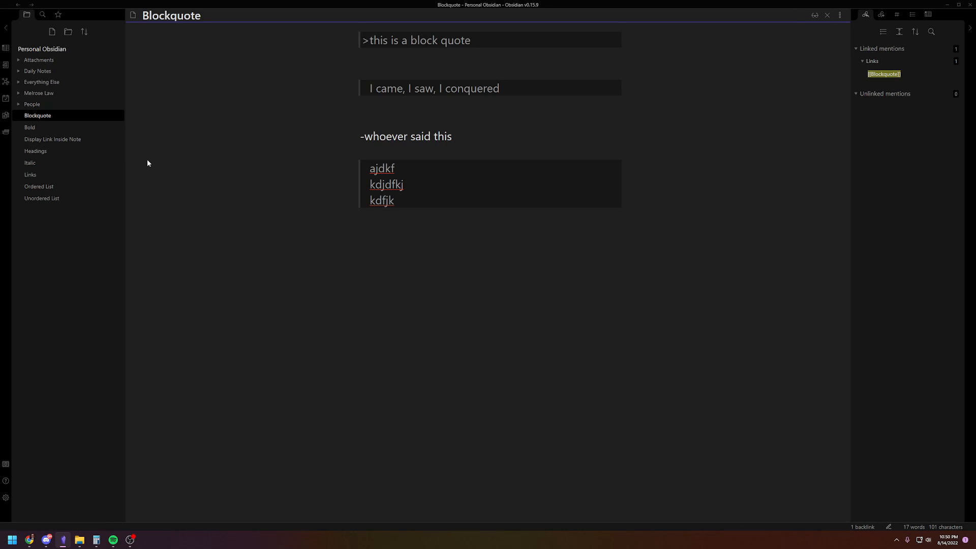
{"action": "left_click", "coordinate": [33, 174]}
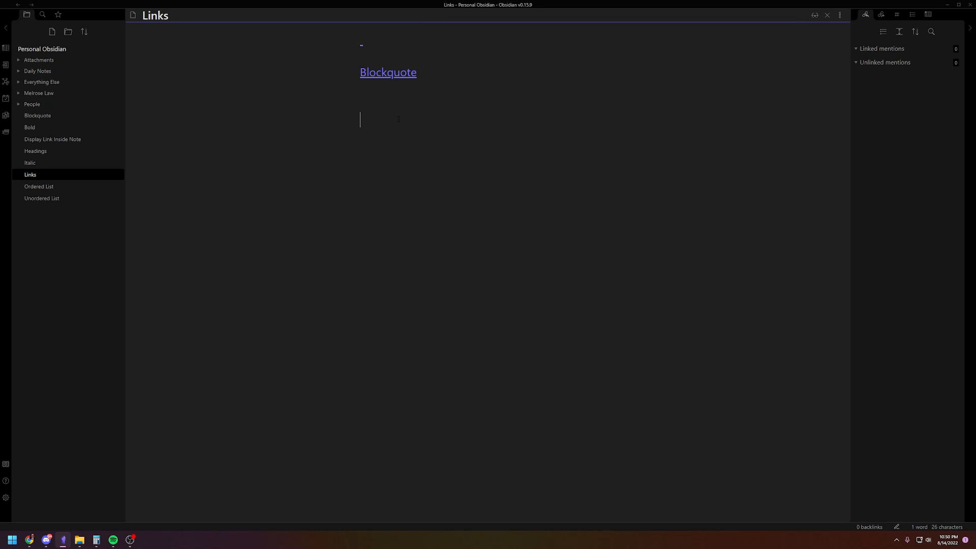
Embed the Blockquote note's content below the link with "![[Blockquote]]".
{"action": "type", "text": "!"}
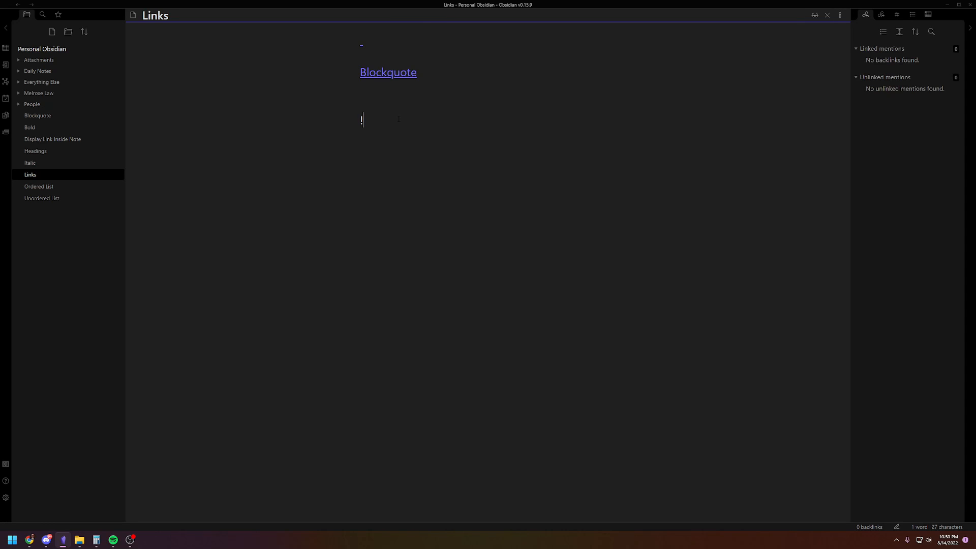
{"action": "type", "text": "[["}
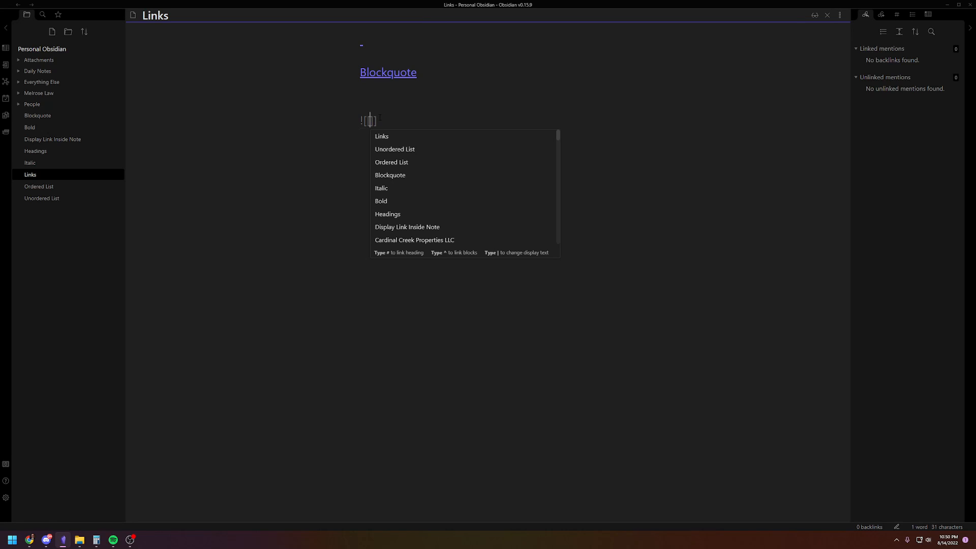
{"action": "type", "text": "block"}
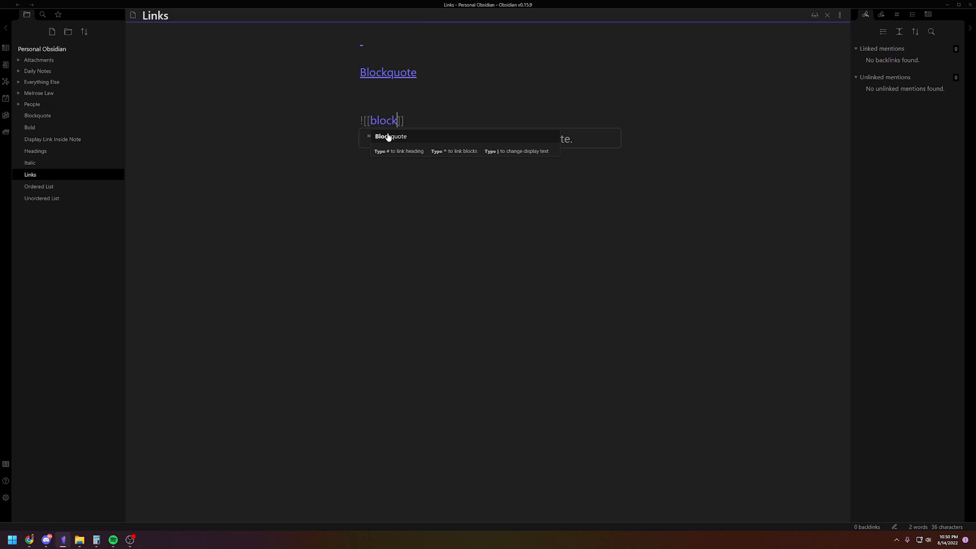
{"action": "left_click", "coordinate": [388, 138]}
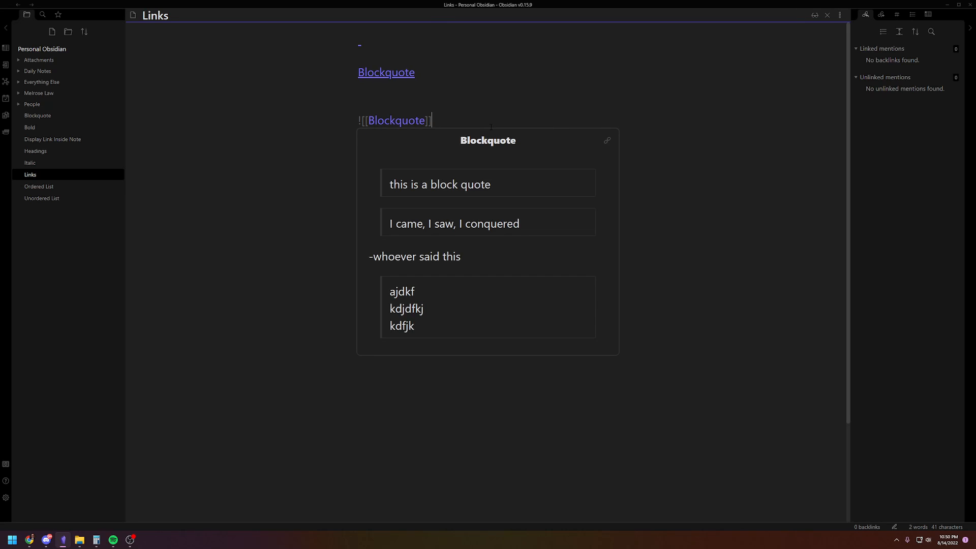
{"action": "key", "text": "Return"}
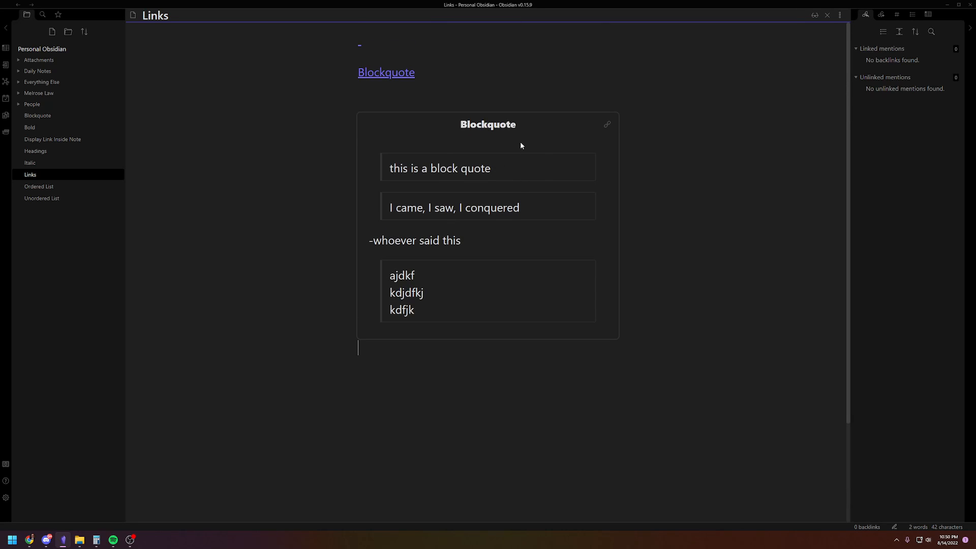
Compare the source syntax of the plain Blockquote link with that of the Blockquote embed.
{"action": "left_click", "coordinate": [388, 408]}
{"action": "left_click", "coordinate": [563, 302]}
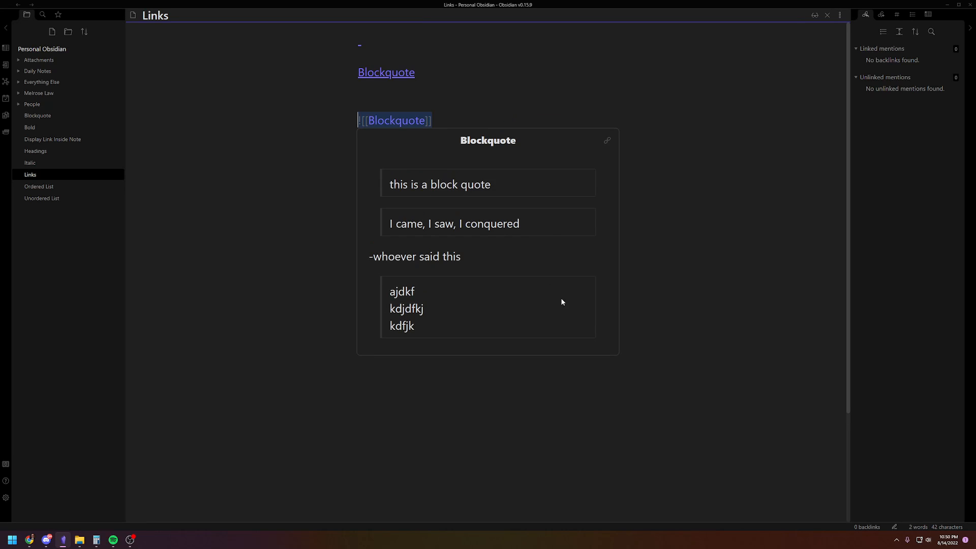
{"action": "left_click", "coordinate": [515, 71]}
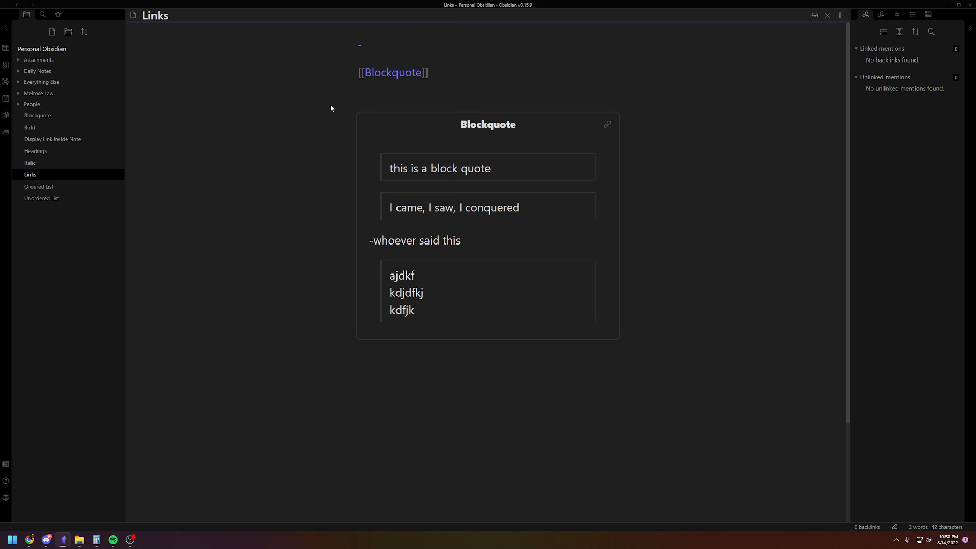
{"action": "key", "text": "Up"}
{"action": "type", "text": "[["}
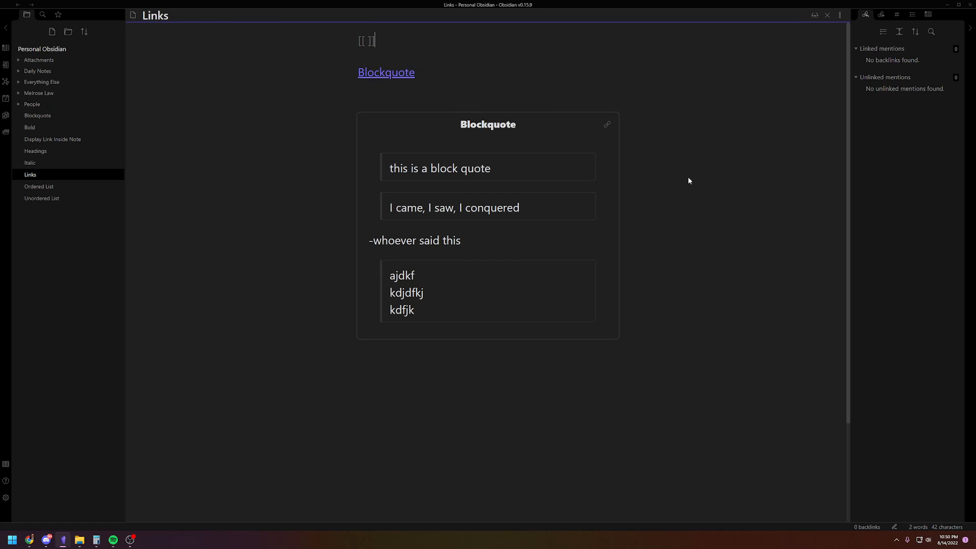
{"action": "left_click", "coordinate": [510, 126]}
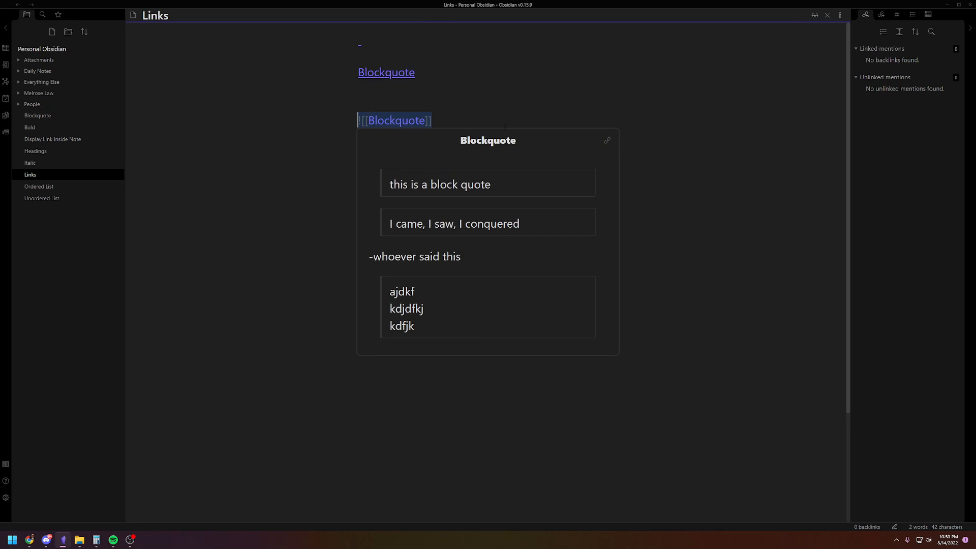
{"action": "left_click", "coordinate": [689, 204]}
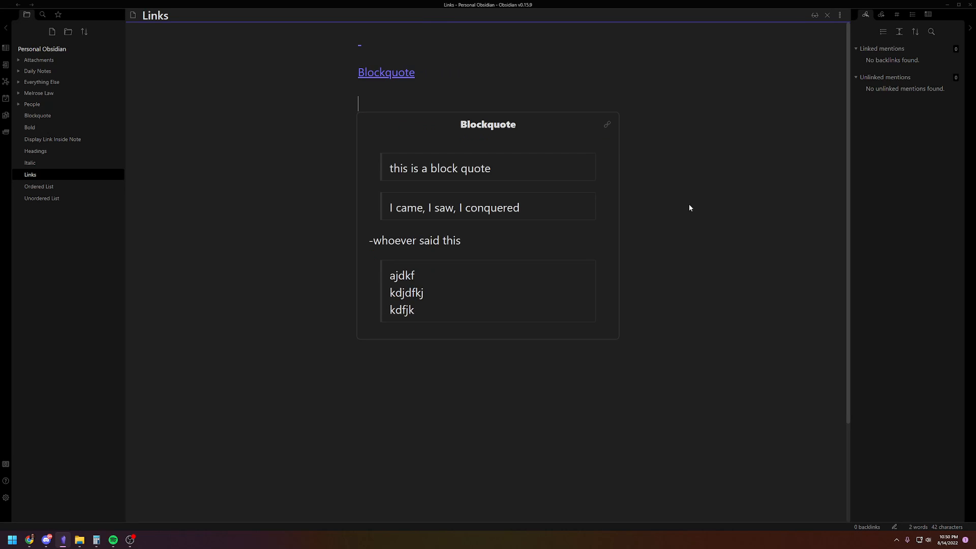
Open the Blockquote note from its embed, and return to the Links note to inspect the link and embed syntax again.
{"action": "left_click", "coordinate": [607, 124]}
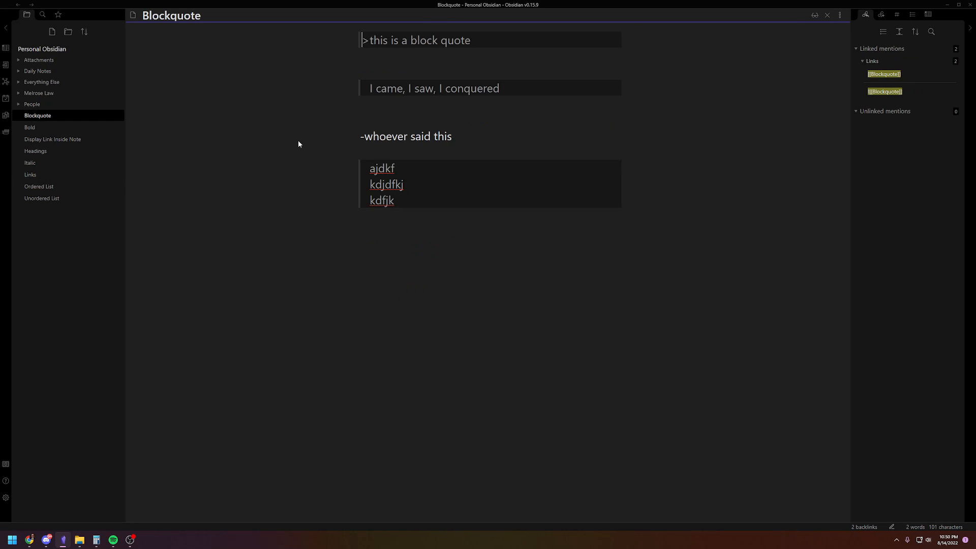
{"action": "left_click", "coordinate": [54, 163]}
{"action": "left_click", "coordinate": [48, 181]}
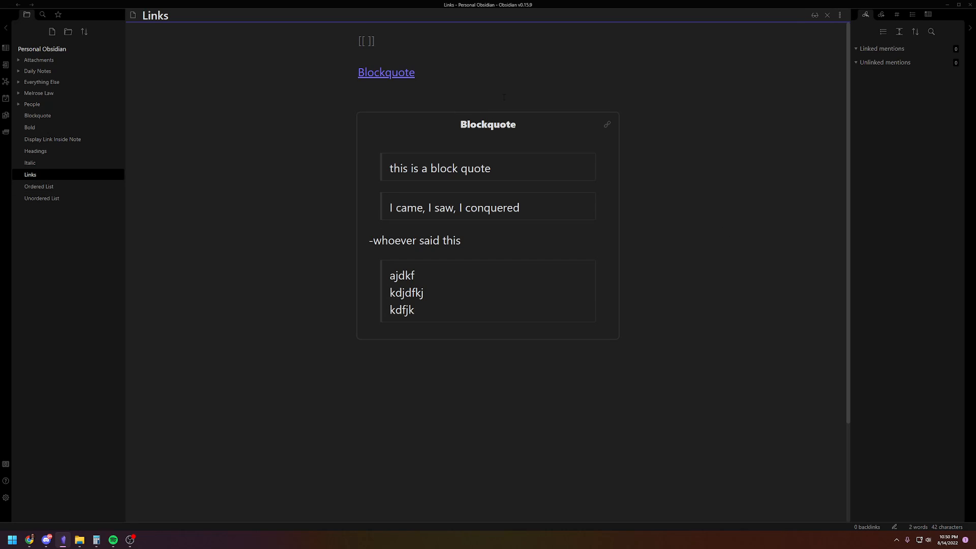
{"action": "left_click", "coordinate": [453, 77]}
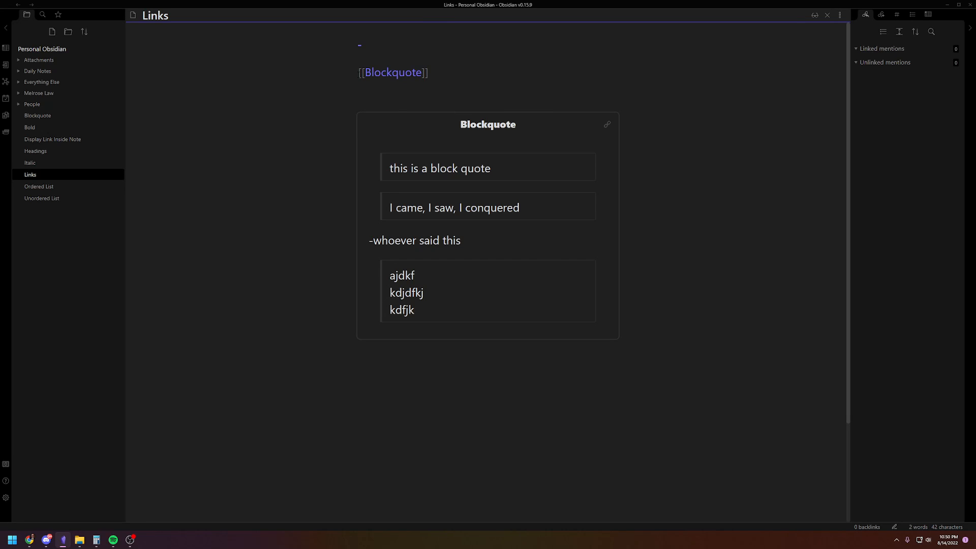
{"action": "left_click", "coordinate": [514, 121]}
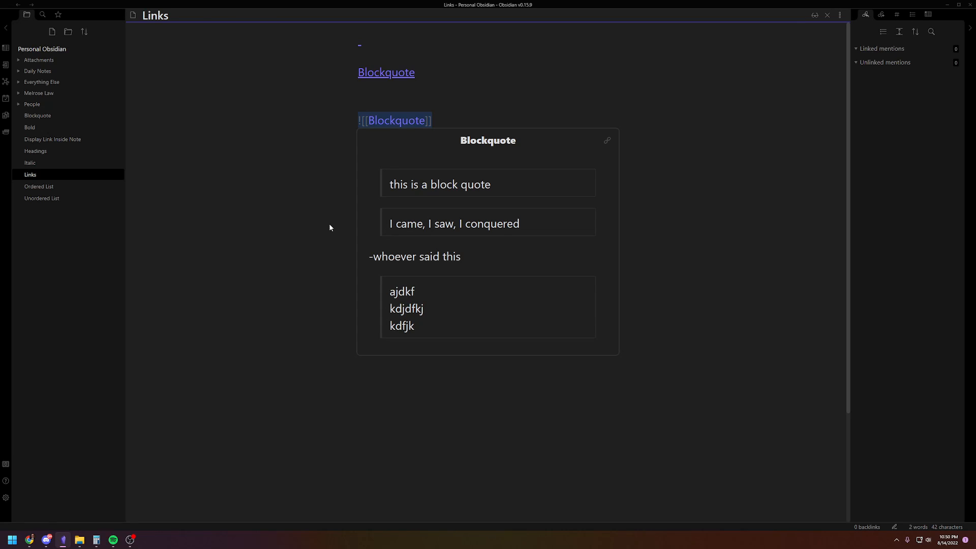
Embed the file Pick-Your-Niche-Checklist.pdf below the Blockquote embed in the Links note, leaving blank space between them.
{"action": "left_click", "coordinate": [470, 122]}
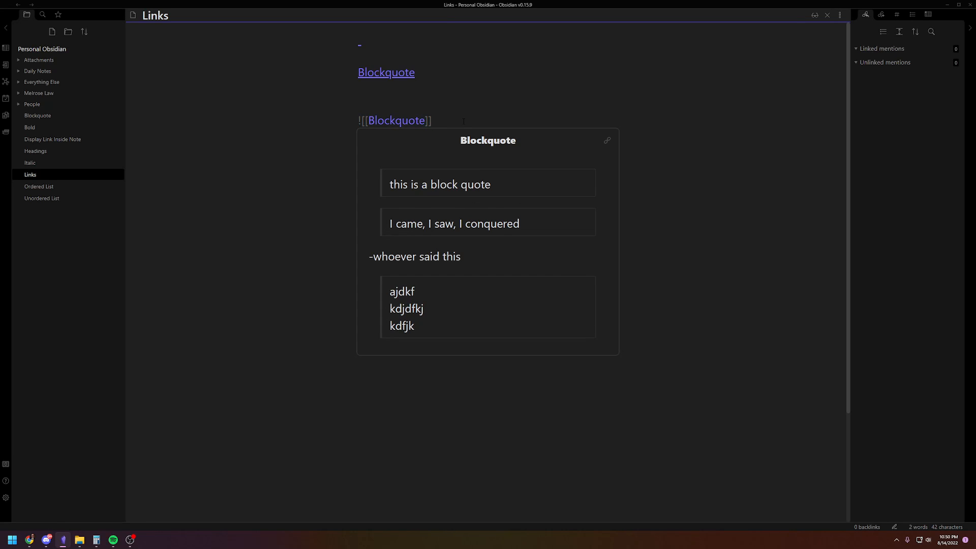
{"action": "key", "text": "Return"}
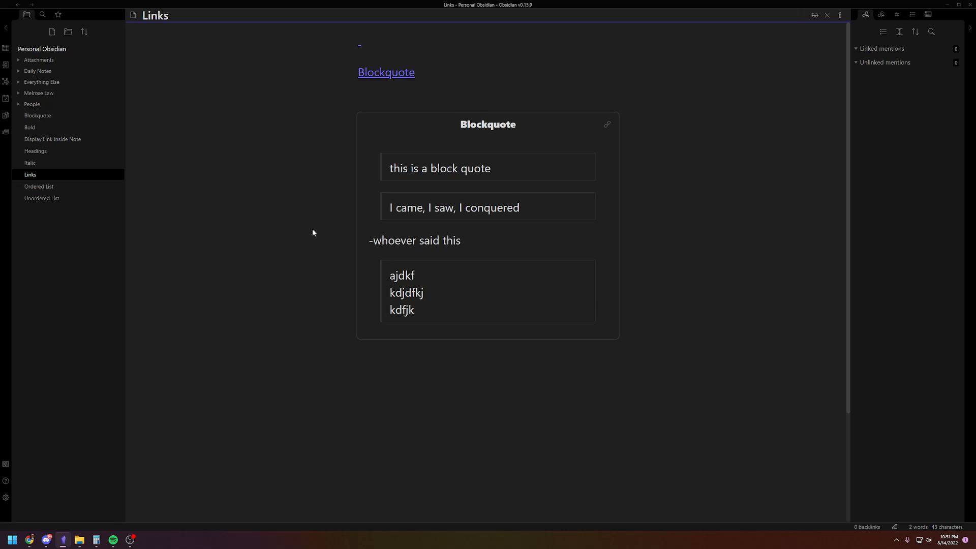
{"action": "key", "text": "Return"}
{"action": "key", "text": "Return"}
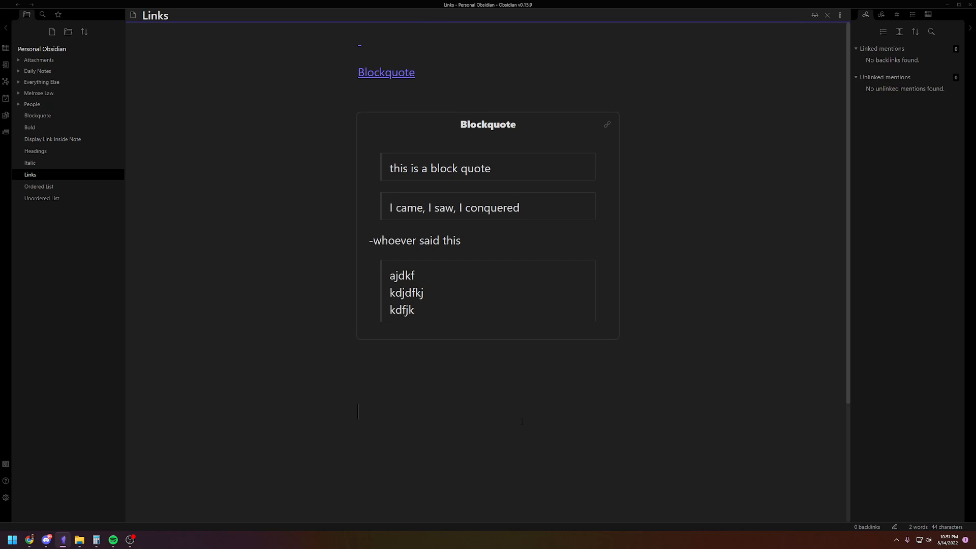
{"action": "key", "text": "Up"}
{"action": "type", "text": "![["}
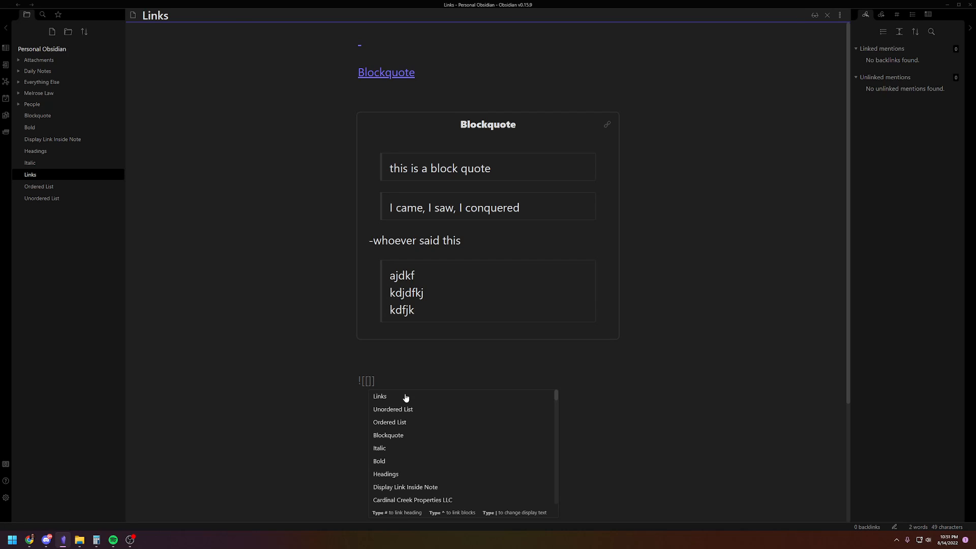
{"action": "type", "text": "pdf"}
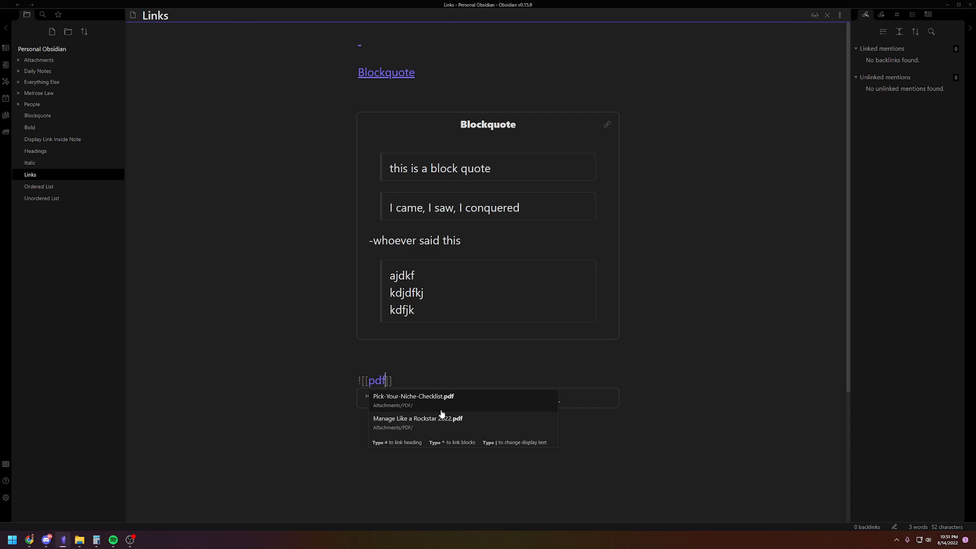
{"action": "left_click", "coordinate": [414, 400]}
{"action": "scroll", "coordinate": [642, 383], "scroll_direction": "down", "scroll_amount": 3}
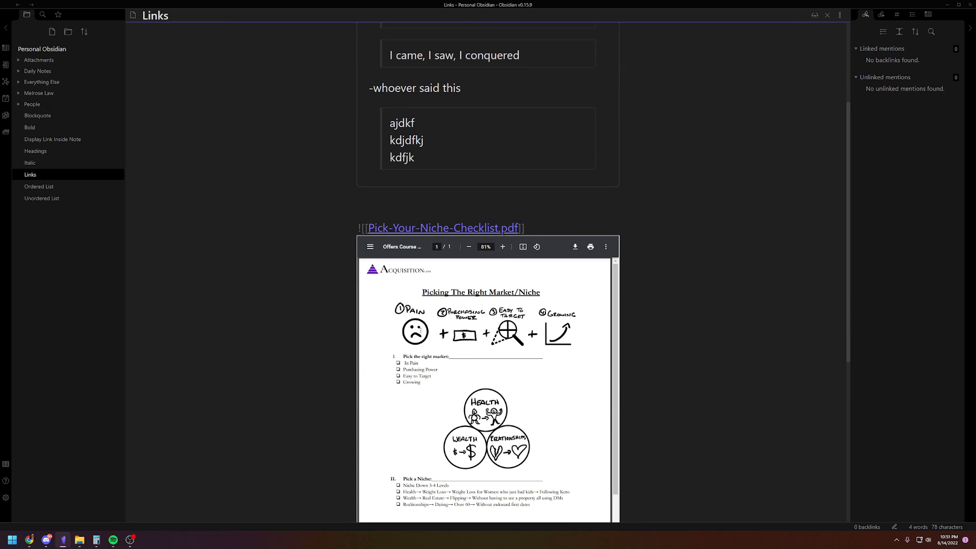
Add a new line below the PDF embed, and examine the rendered checklist together with the Blockquote embed in the Links note.
{"action": "key", "text": "Return"}
{"action": "scroll", "coordinate": [579, 265], "scroll_direction": "down", "scroll_amount": 3}
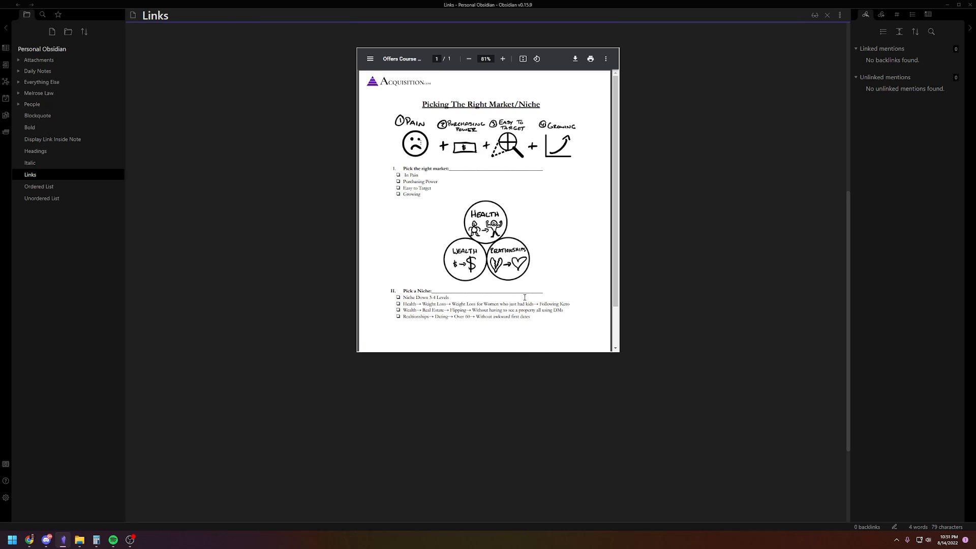
{"action": "scroll", "coordinate": [514, 295], "scroll_direction": "down", "scroll_amount": 2}
{"action": "scroll", "coordinate": [520, 322], "scroll_direction": "up", "scroll_amount": 2}
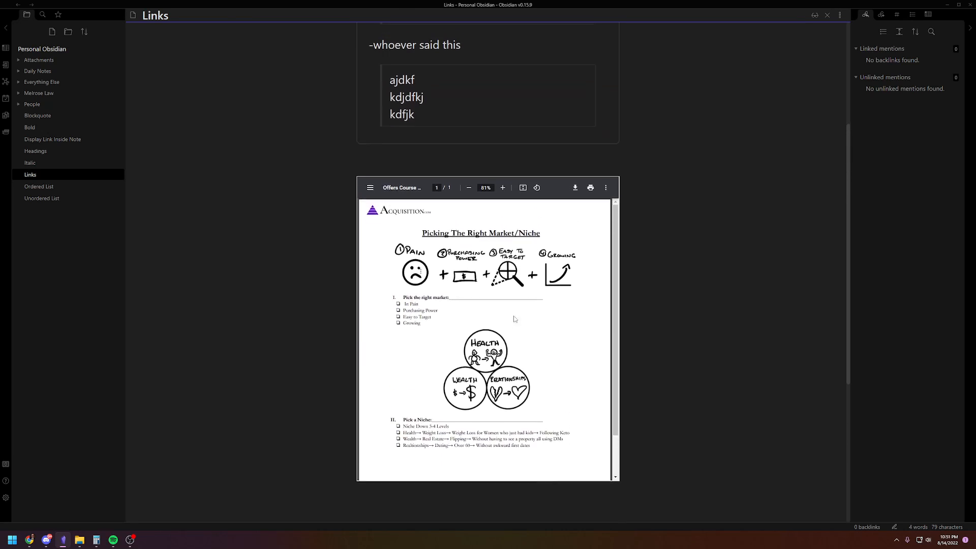
{"action": "scroll", "coordinate": [689, 352], "scroll_direction": "up", "scroll_amount": 3}
{"action": "scroll", "coordinate": [689, 352], "scroll_direction": "down", "scroll_amount": 4}
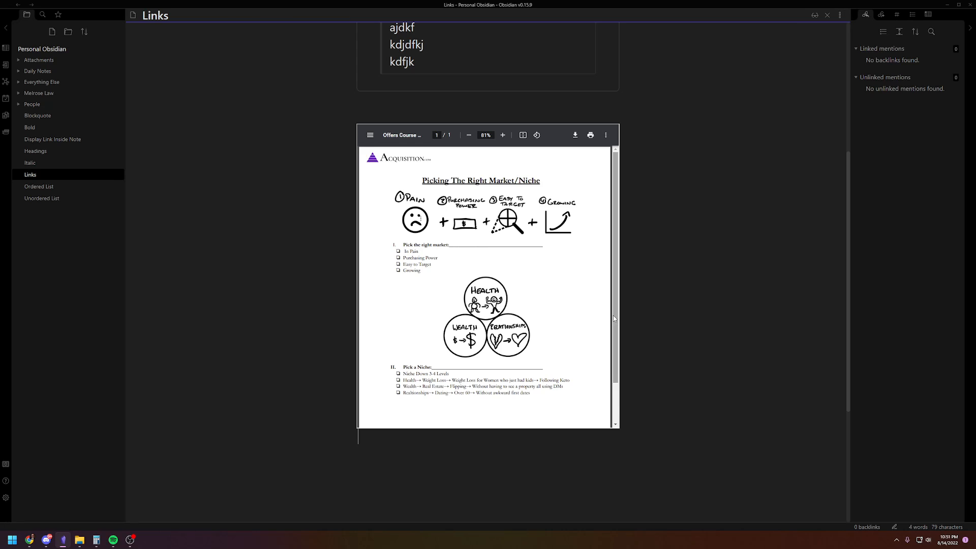
{"action": "left_click_drag", "start_coordinate": [615, 316], "coordinate": [615, 290]}
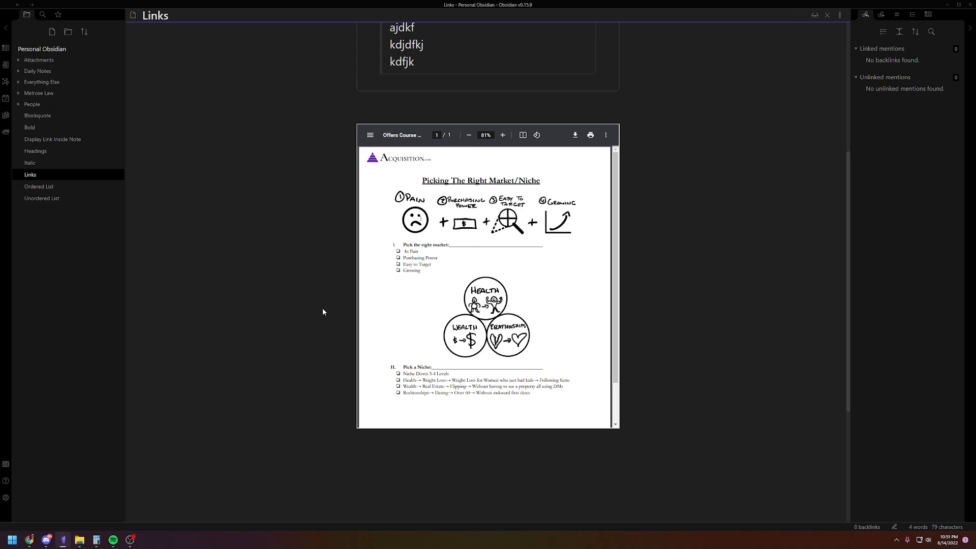
{"action": "scroll", "coordinate": [261, 261], "scroll_direction": "up", "scroll_amount": 1}
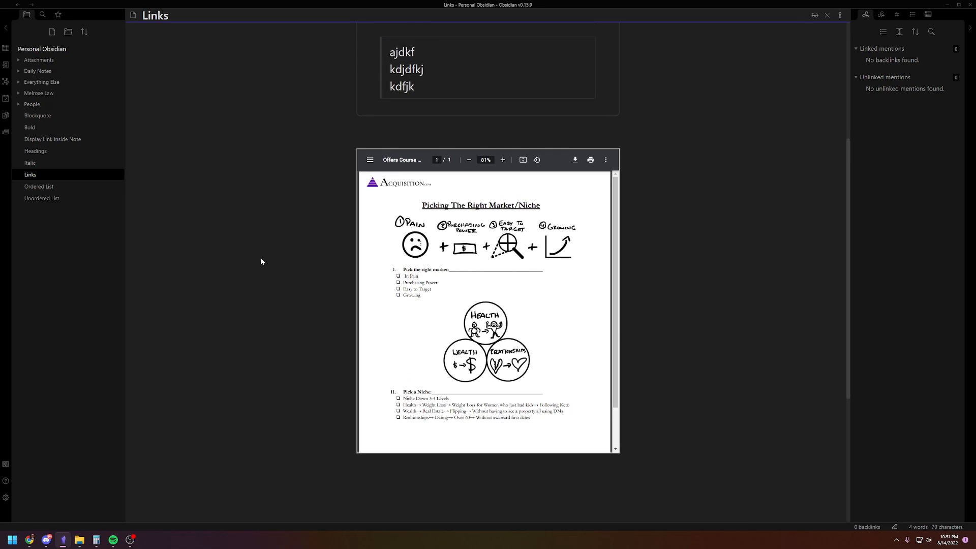
{"action": "scroll", "coordinate": [261, 262], "scroll_direction": "up", "scroll_amount": 3}
{"action": "scroll", "coordinate": [488, 305], "scroll_direction": "down", "scroll_amount": 3}
{"action": "scroll", "coordinate": [672, 399], "scroll_direction": "down", "scroll_amount": 5}
{"action": "scroll", "coordinate": [489, 330], "scroll_direction": "up", "scroll_amount": 4}
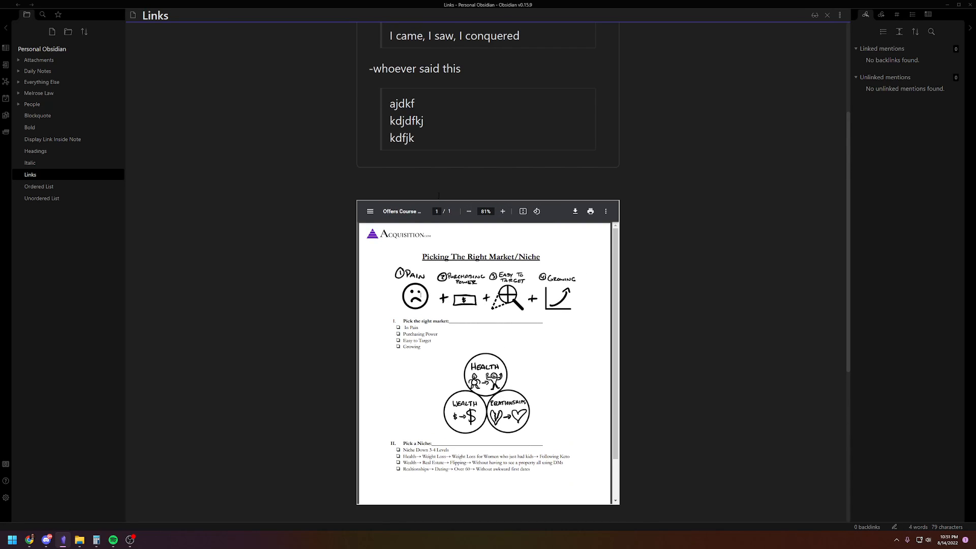
{"action": "scroll", "coordinate": [676, 246], "scroll_direction": "down", "scroll_amount": 2}
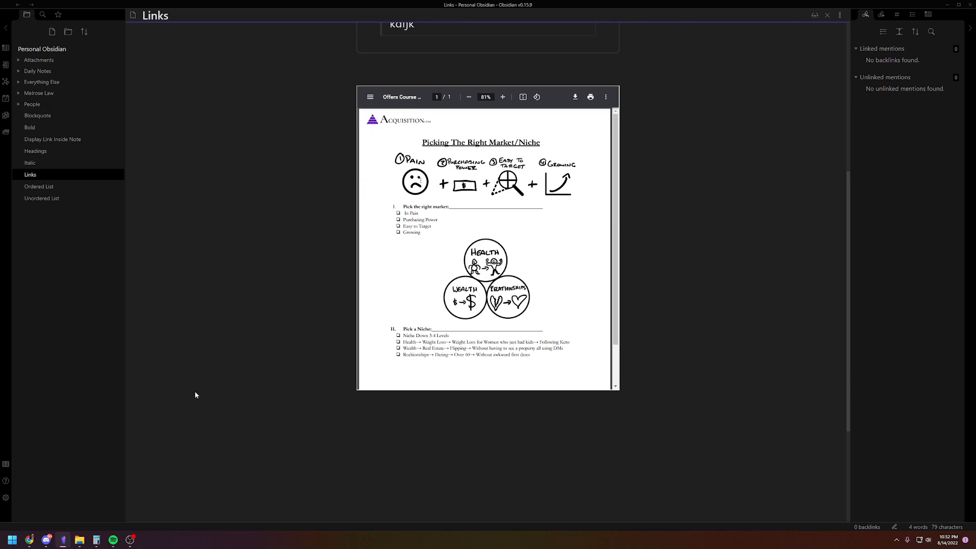
{"action": "left_click", "coordinate": [131, 540]}
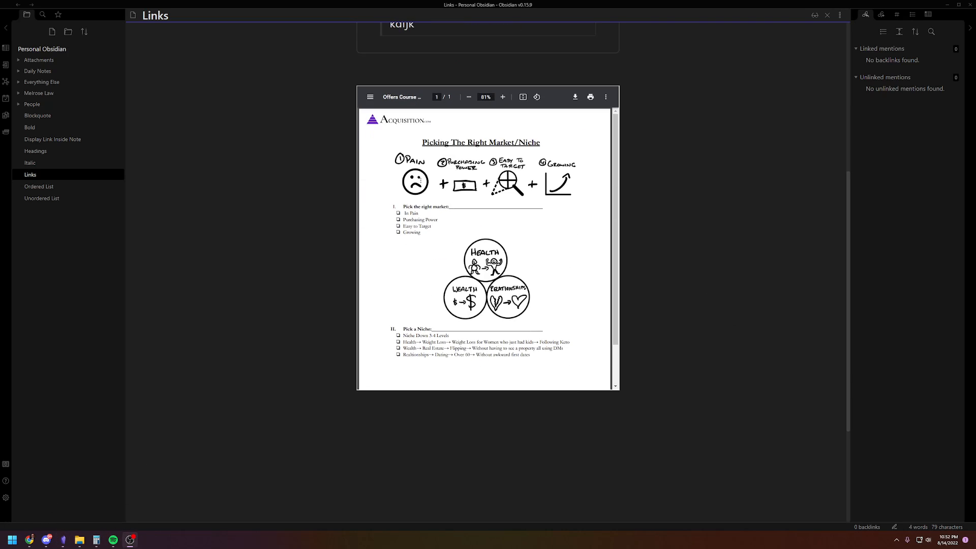